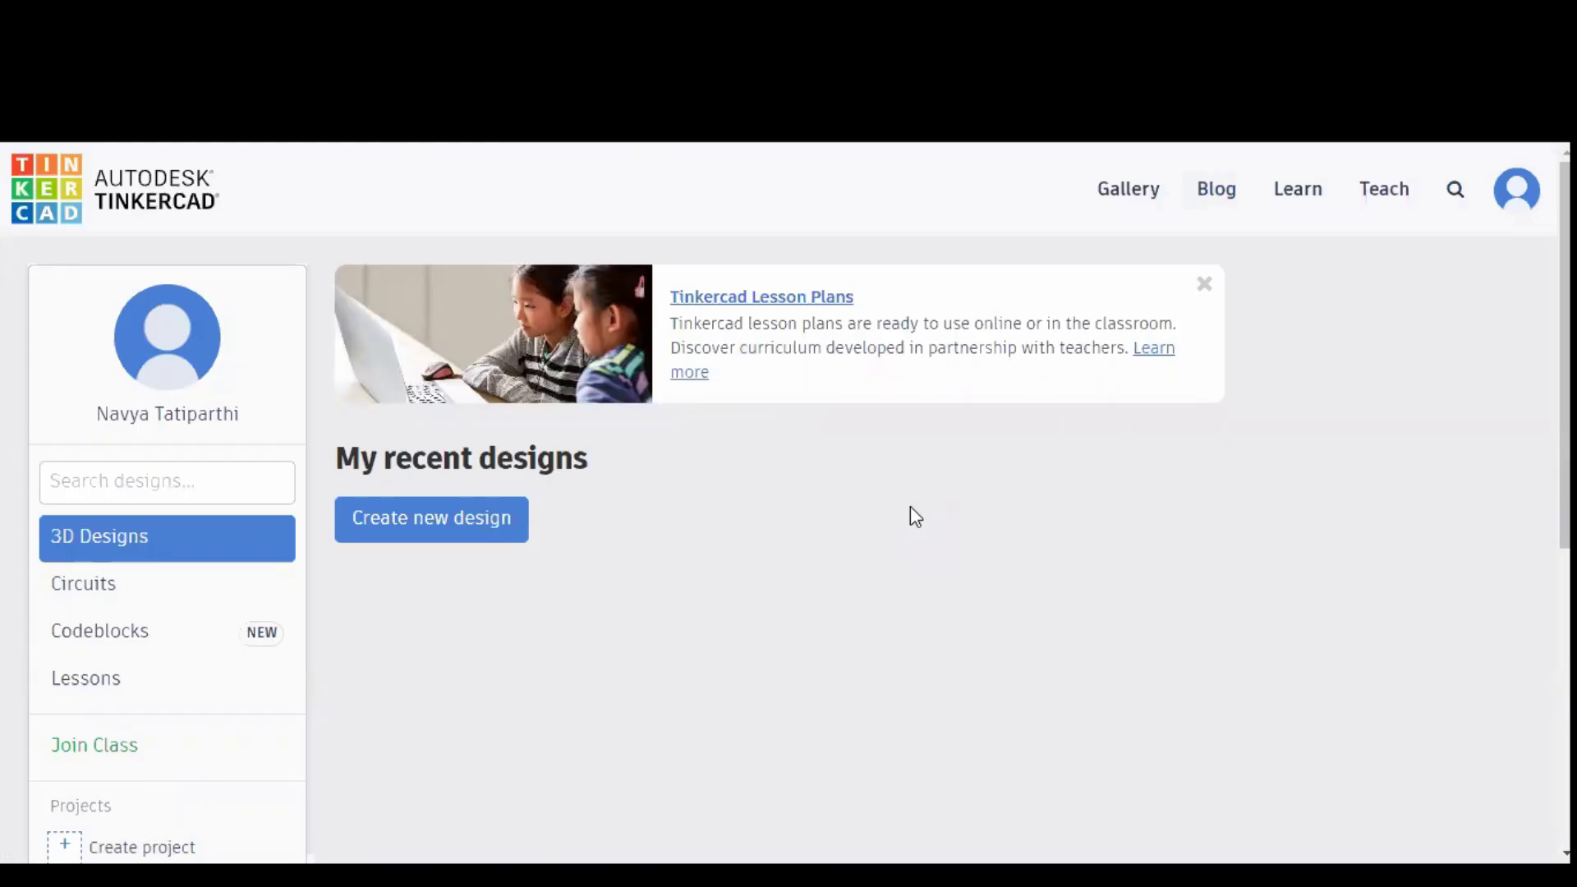
Step: Create a new circuit design and place an Arduino Uno R3 in the workspace
left_click(142, 602)
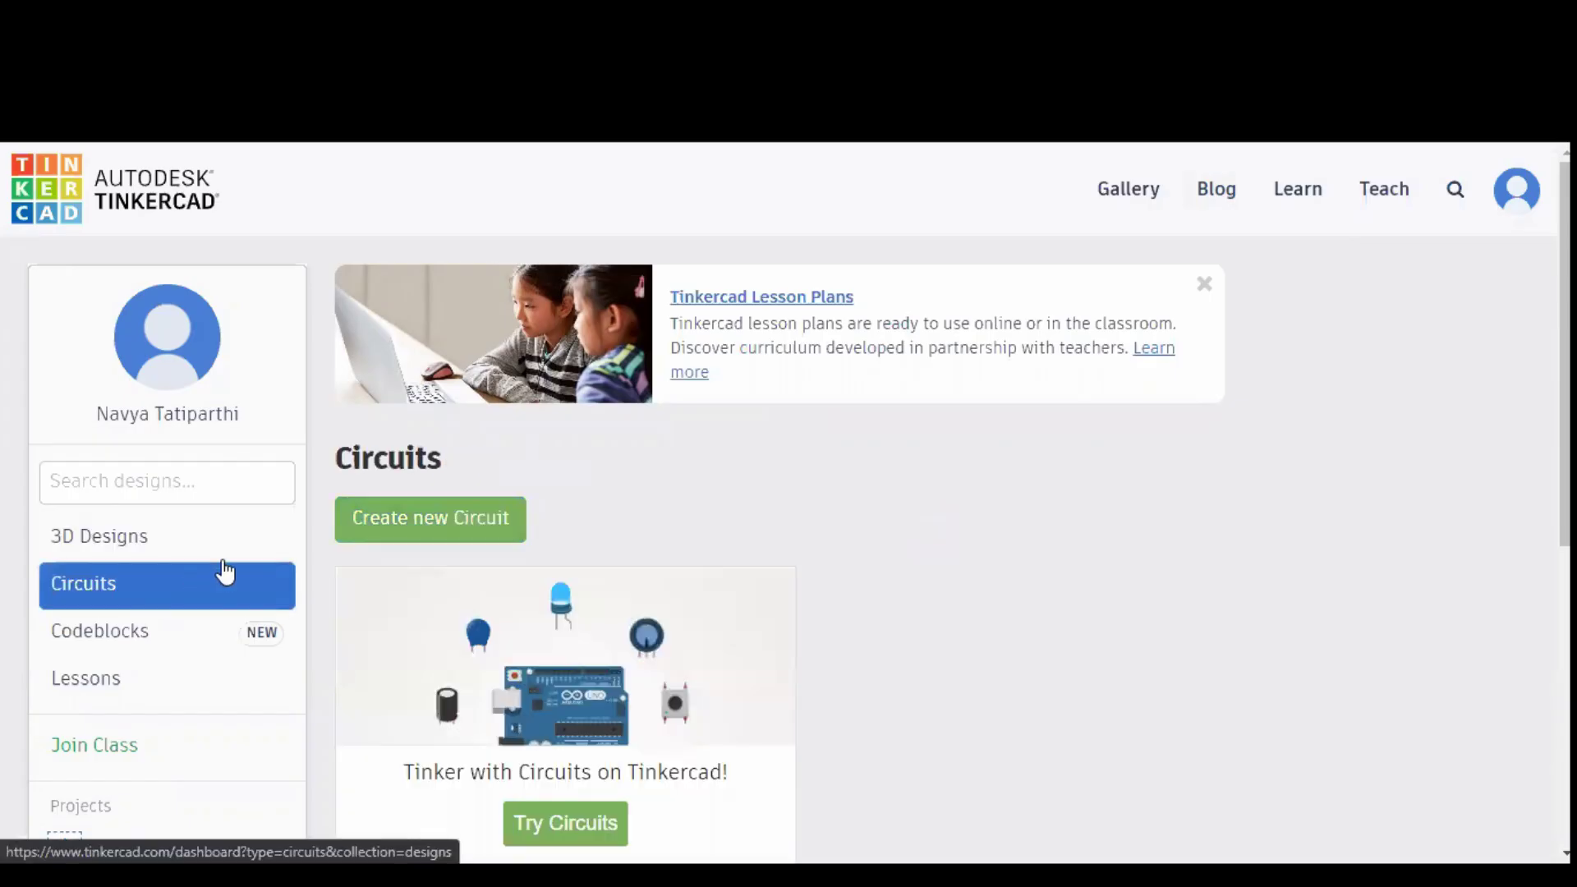
left_click(437, 509)
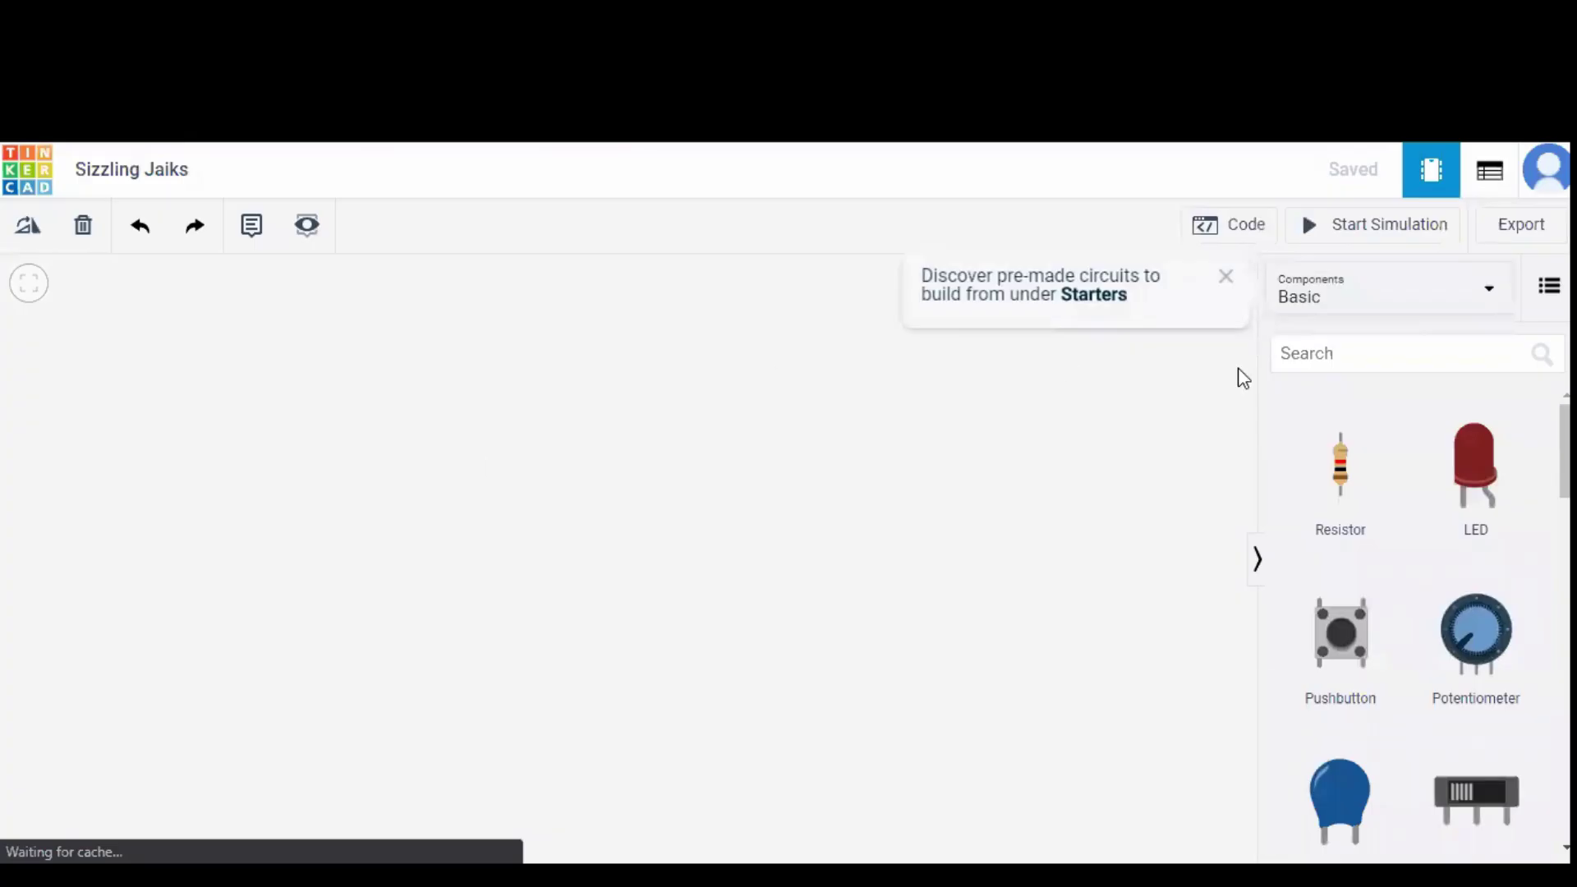
left_click(1372, 353)
type("Ardu")
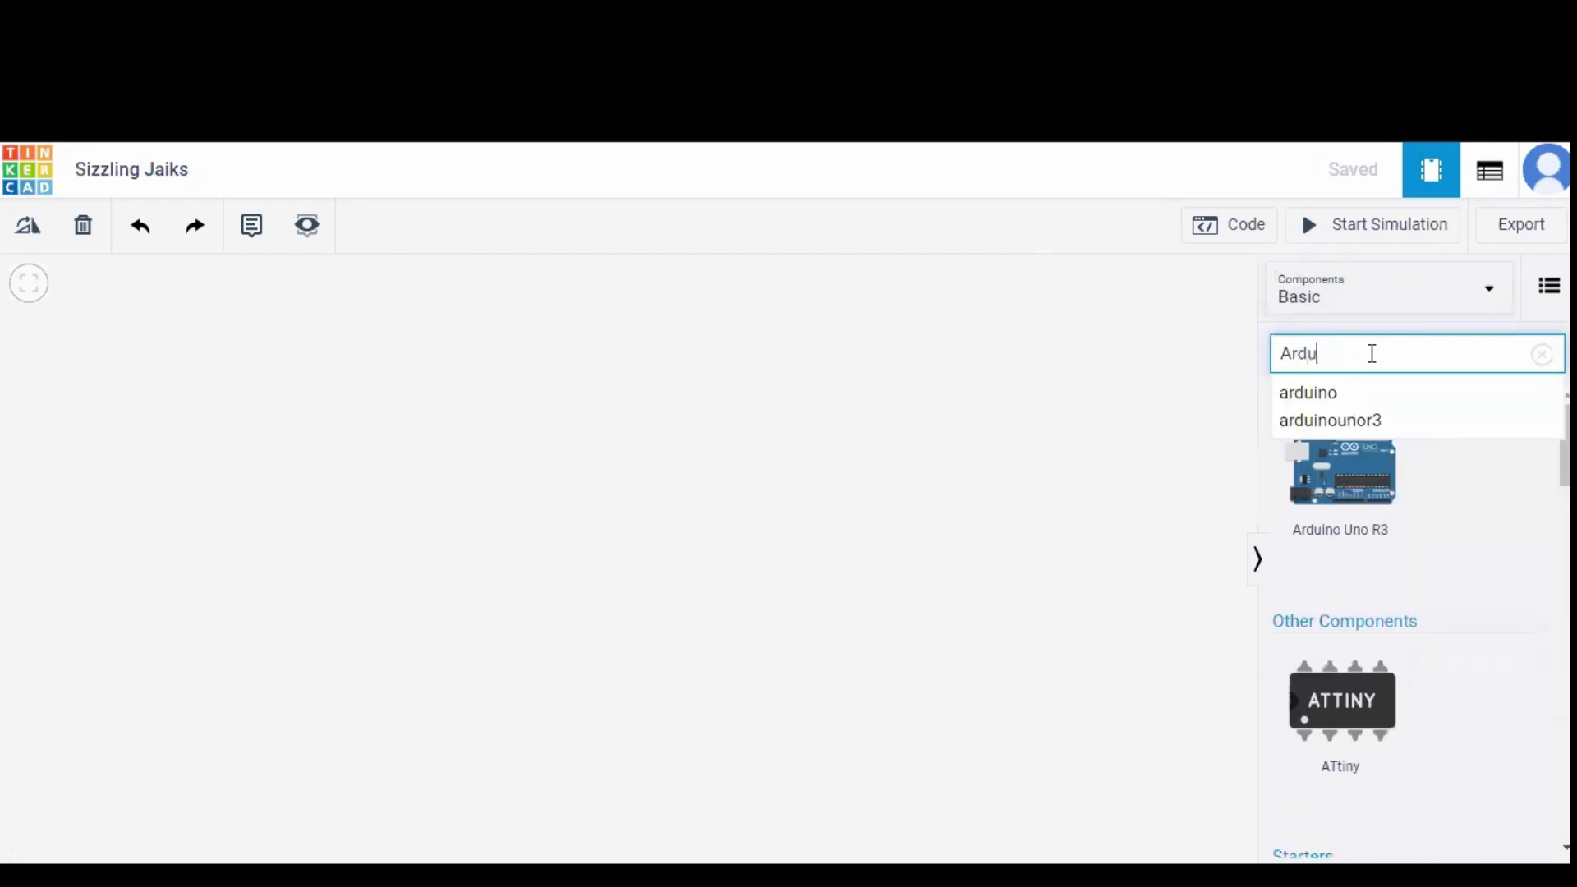
left_click(388, 595)
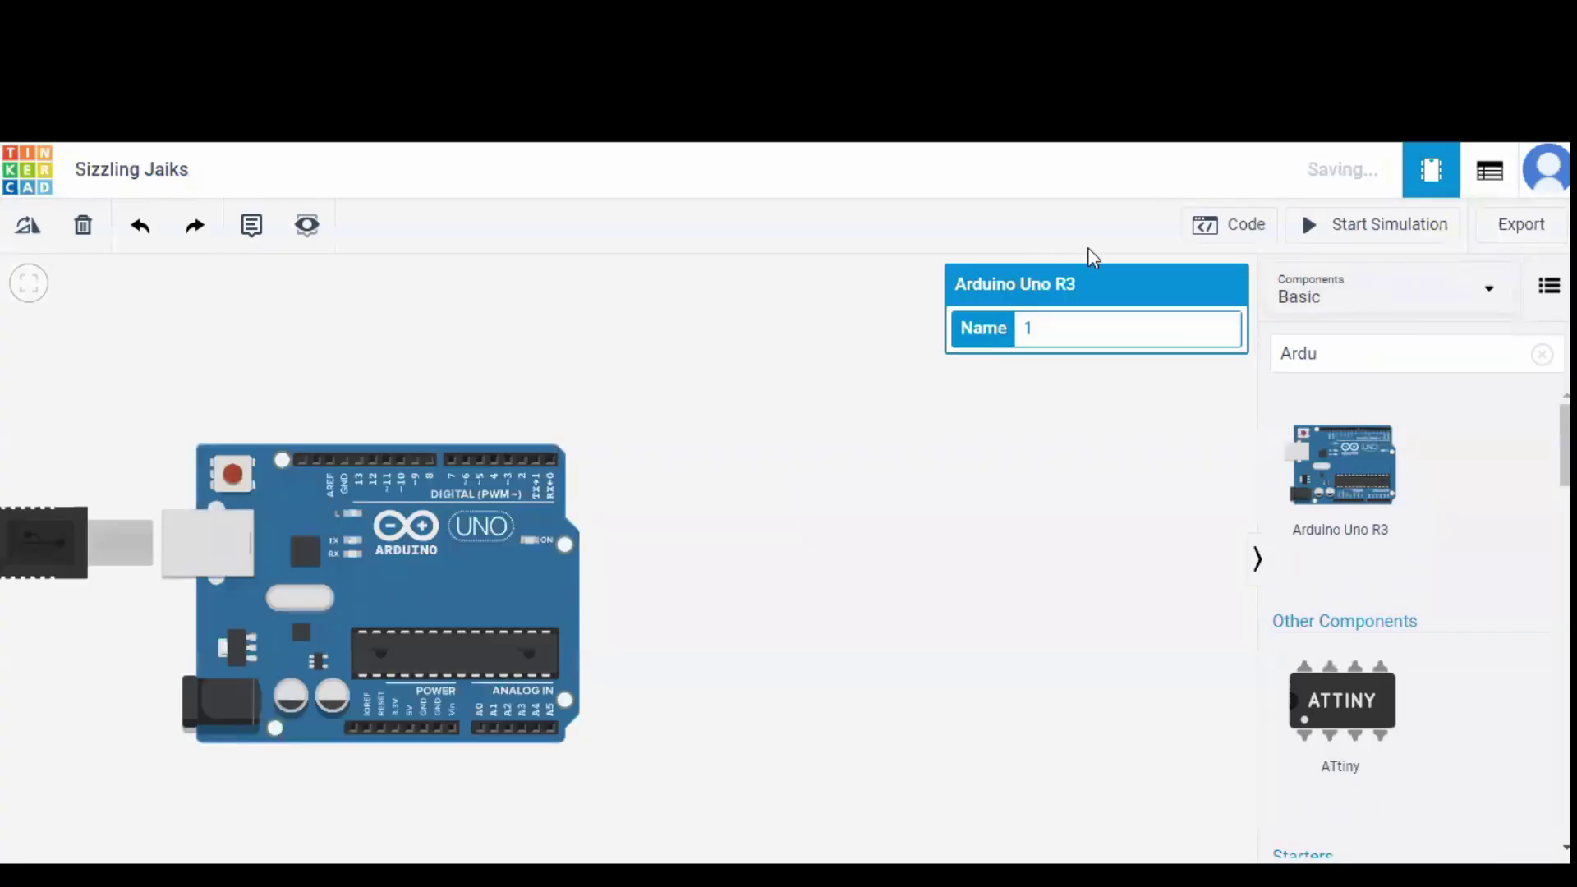
Step: Find the Breadboard Small component and place it beside the Arduino, to its right
double_click(1361, 359)
key("BackSpace")
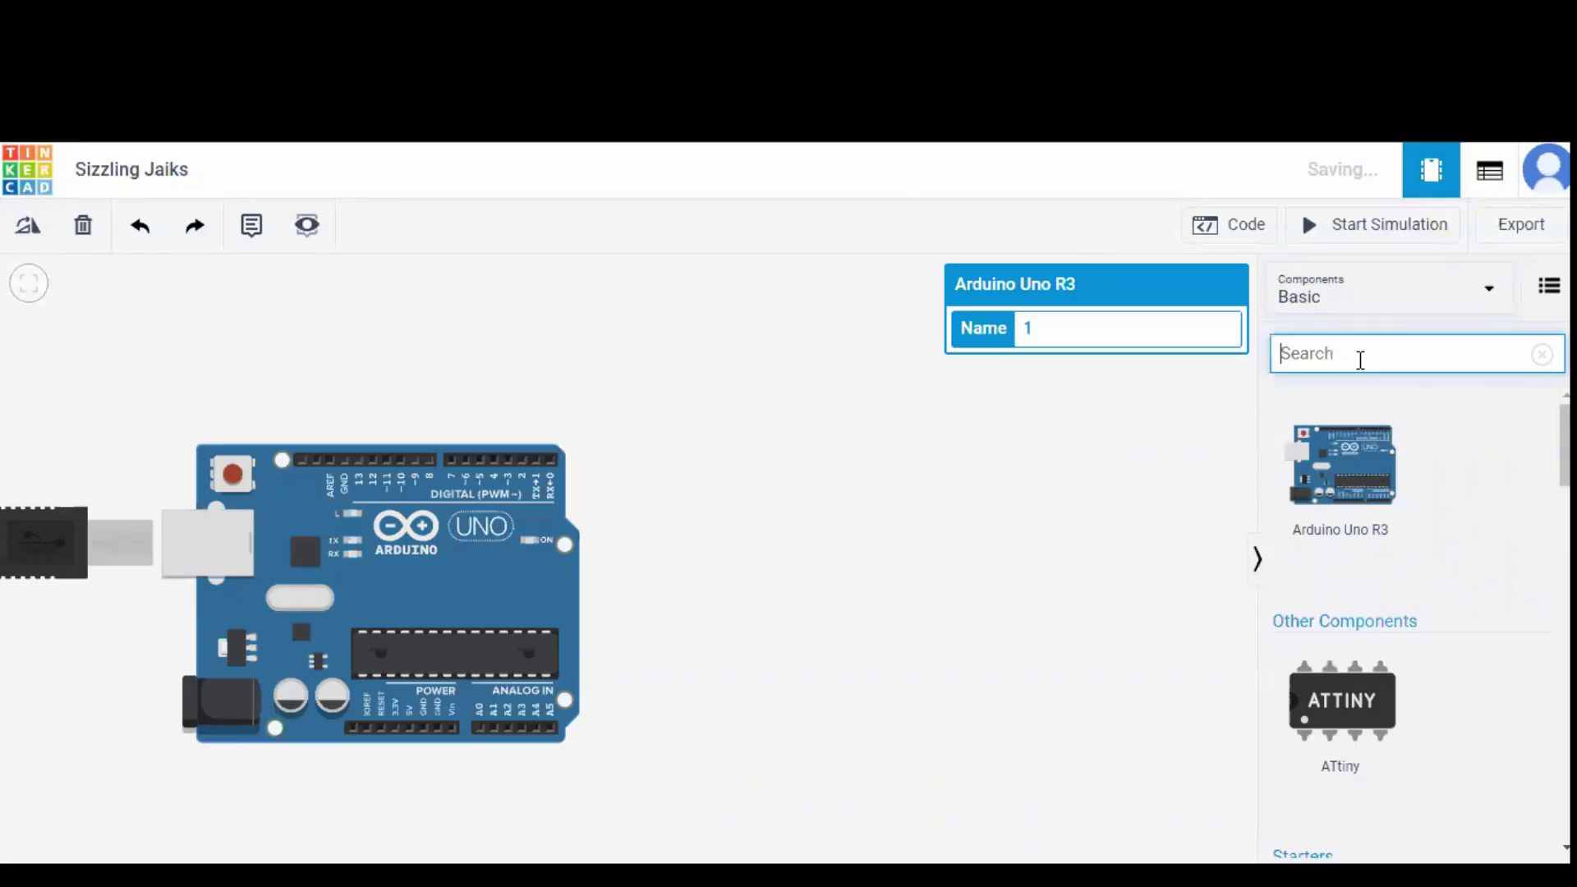
type("brea")
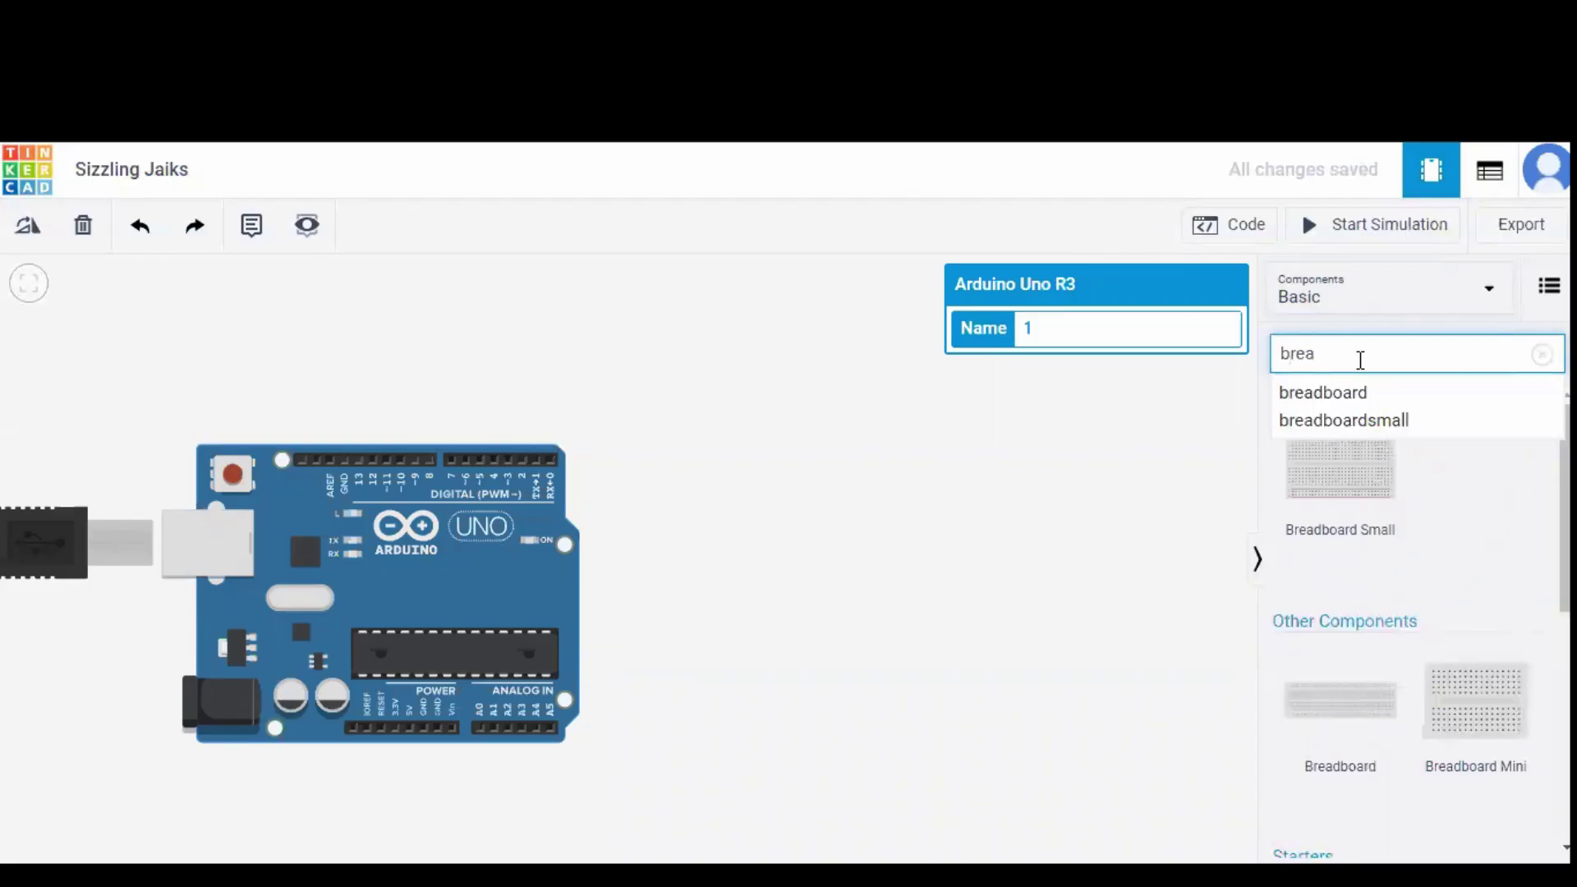
left_click(797, 621)
left_click_drag(795, 609, 856, 624)
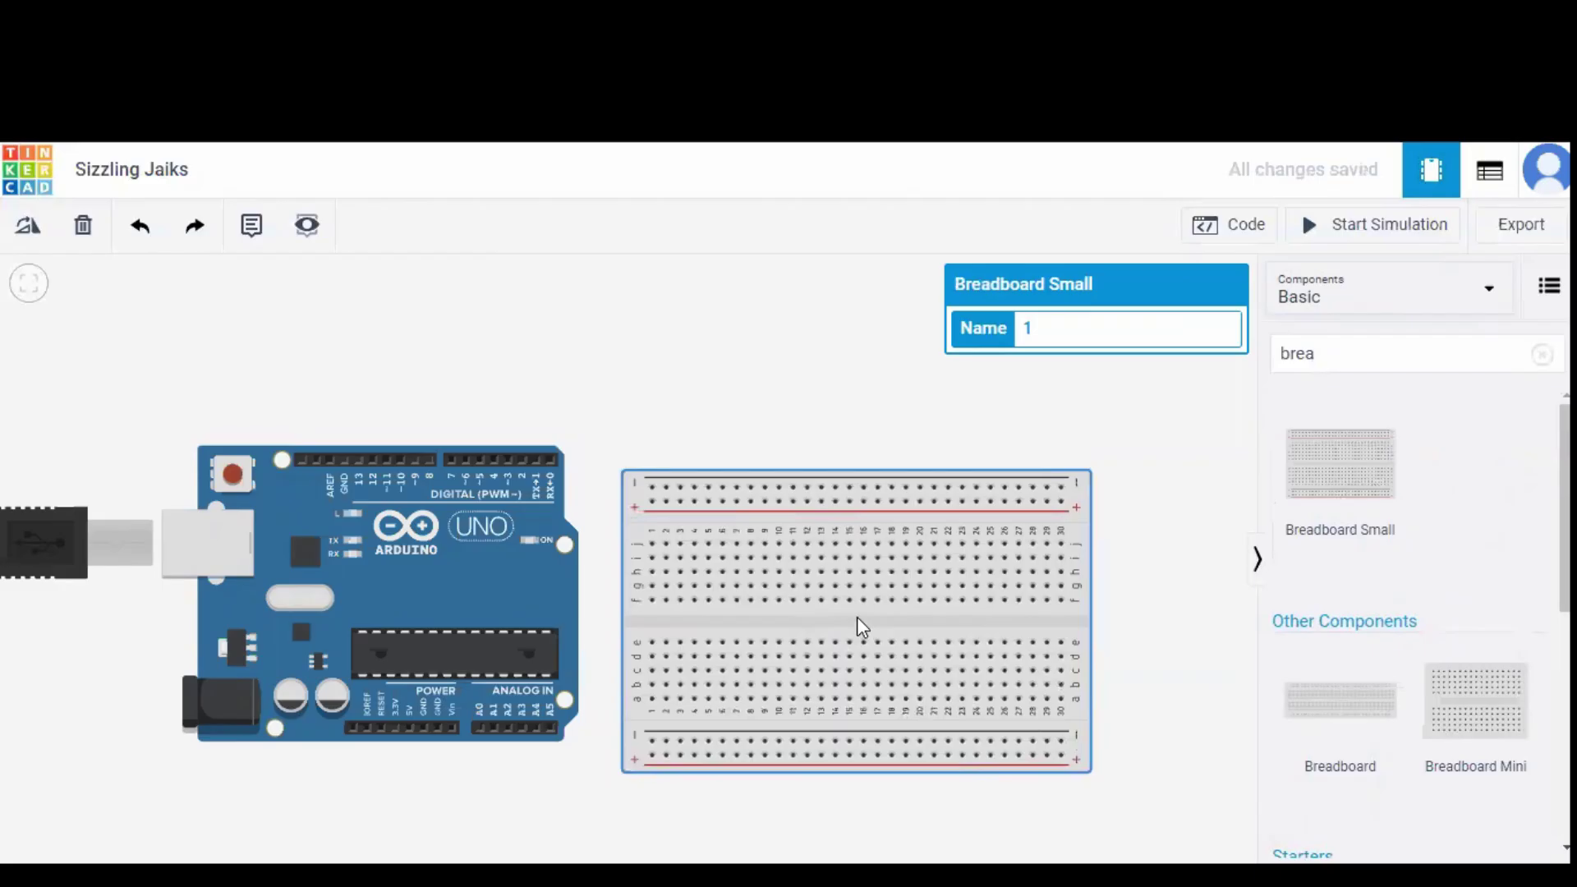
Step: Find the Photoresistor component and place it above the breadboard
double_click(1342, 358)
key("BackSpace")
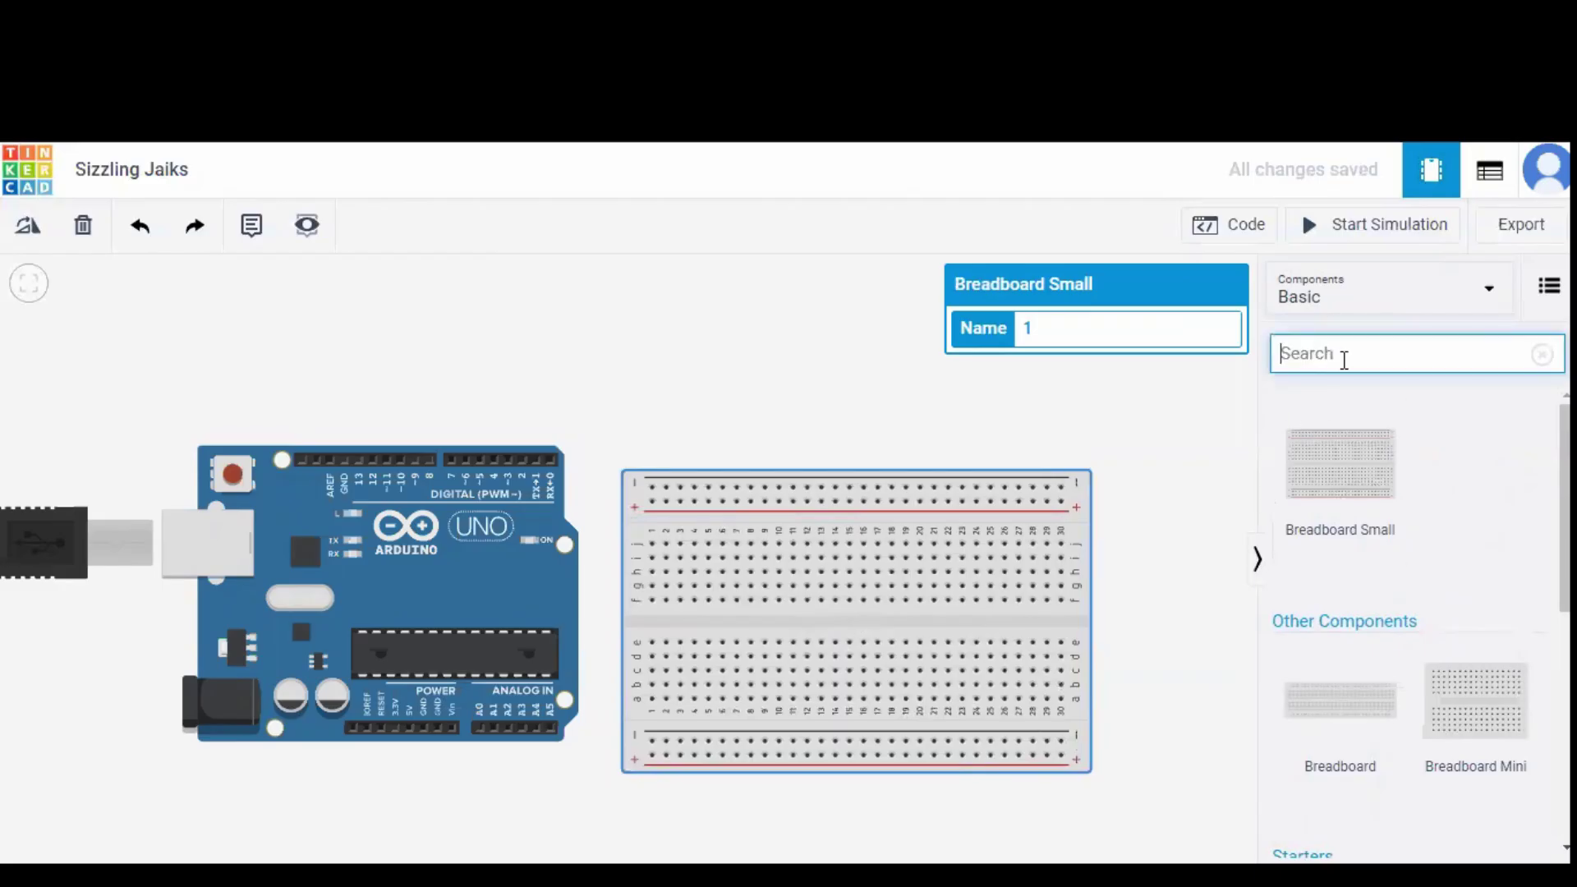
type("photo")
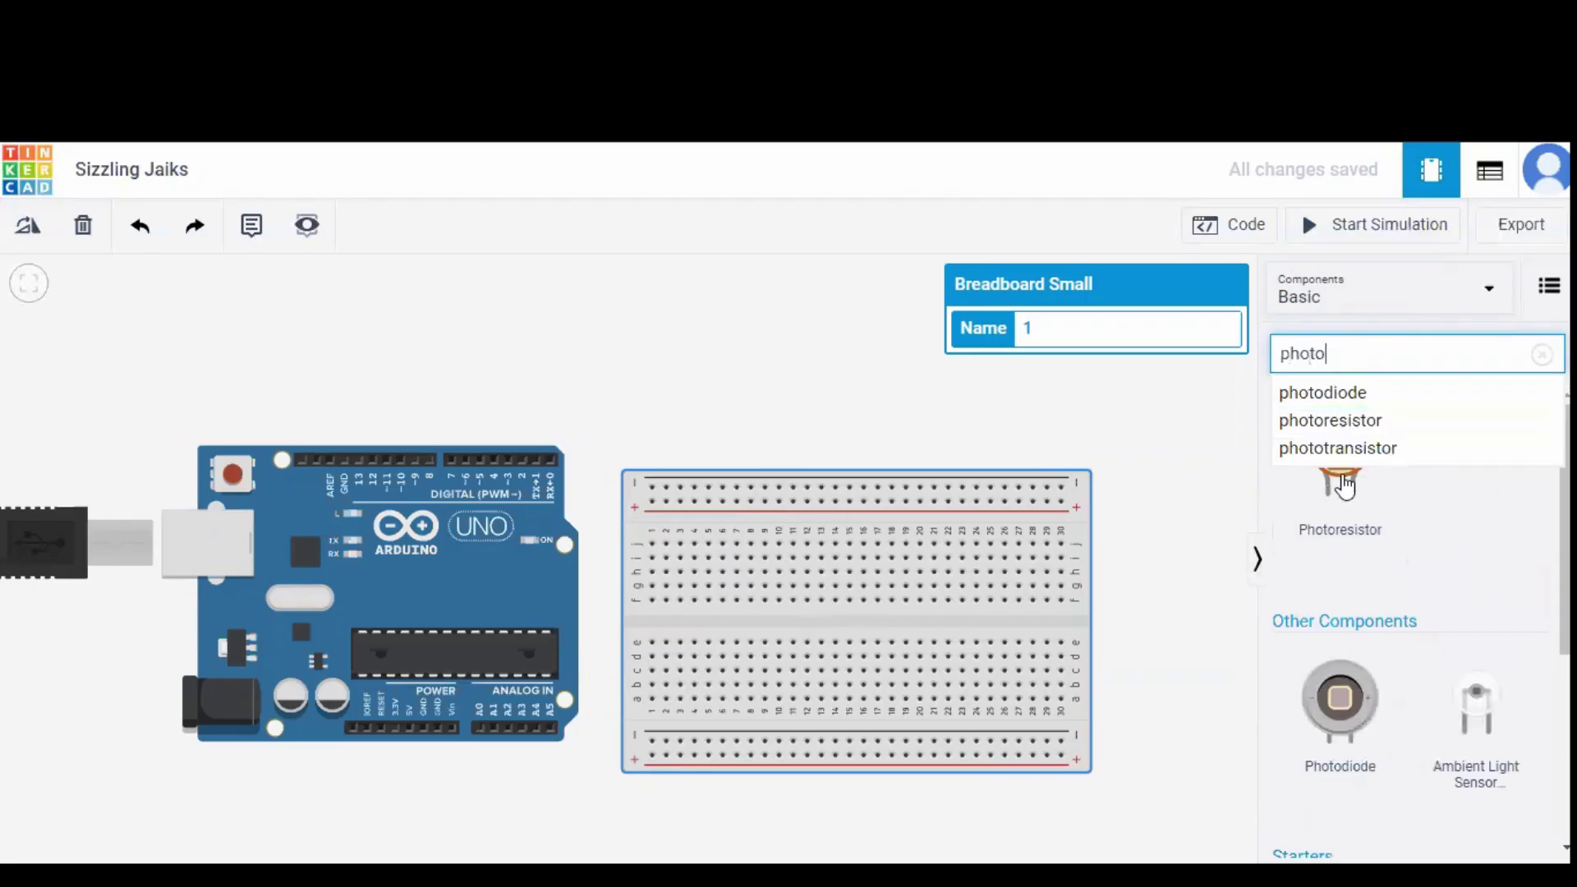
left_click_drag(1344, 486, 920, 390)
Step: Find the LED component and place a red LED to the left of the photoresistor
double_click(1393, 365)
key("BackSpace")
type("led")
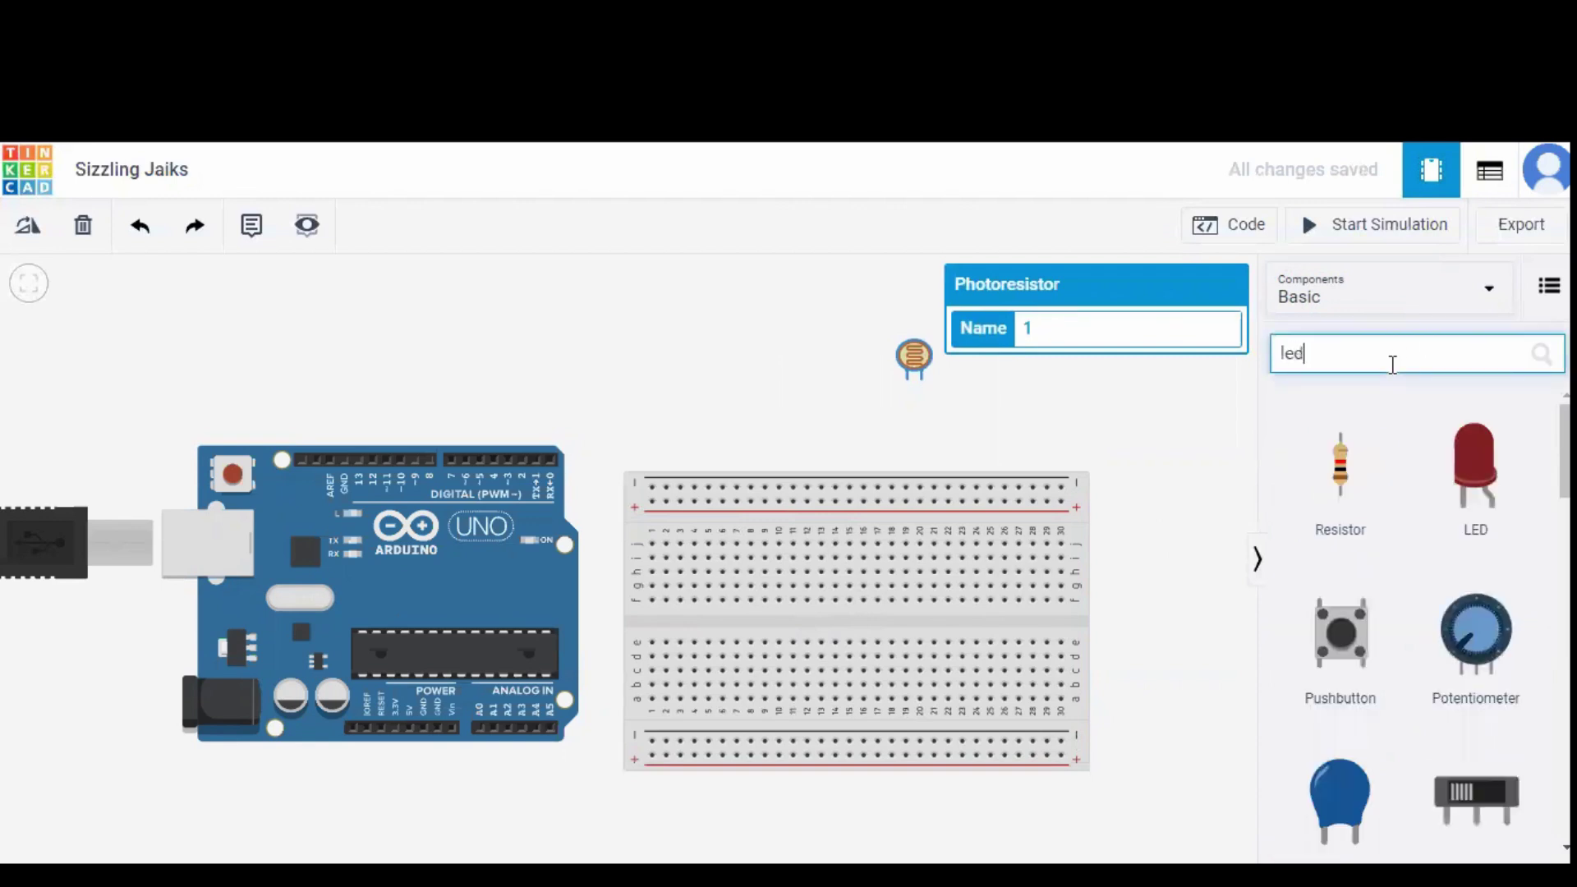
left_click_drag(1327, 521, 803, 395)
Step: Find the Multimeter component and place it above the gap between the Arduino and the breadboard
left_click(1379, 353)
key("ctrl+a")
key("BackSpace")
type("multim")
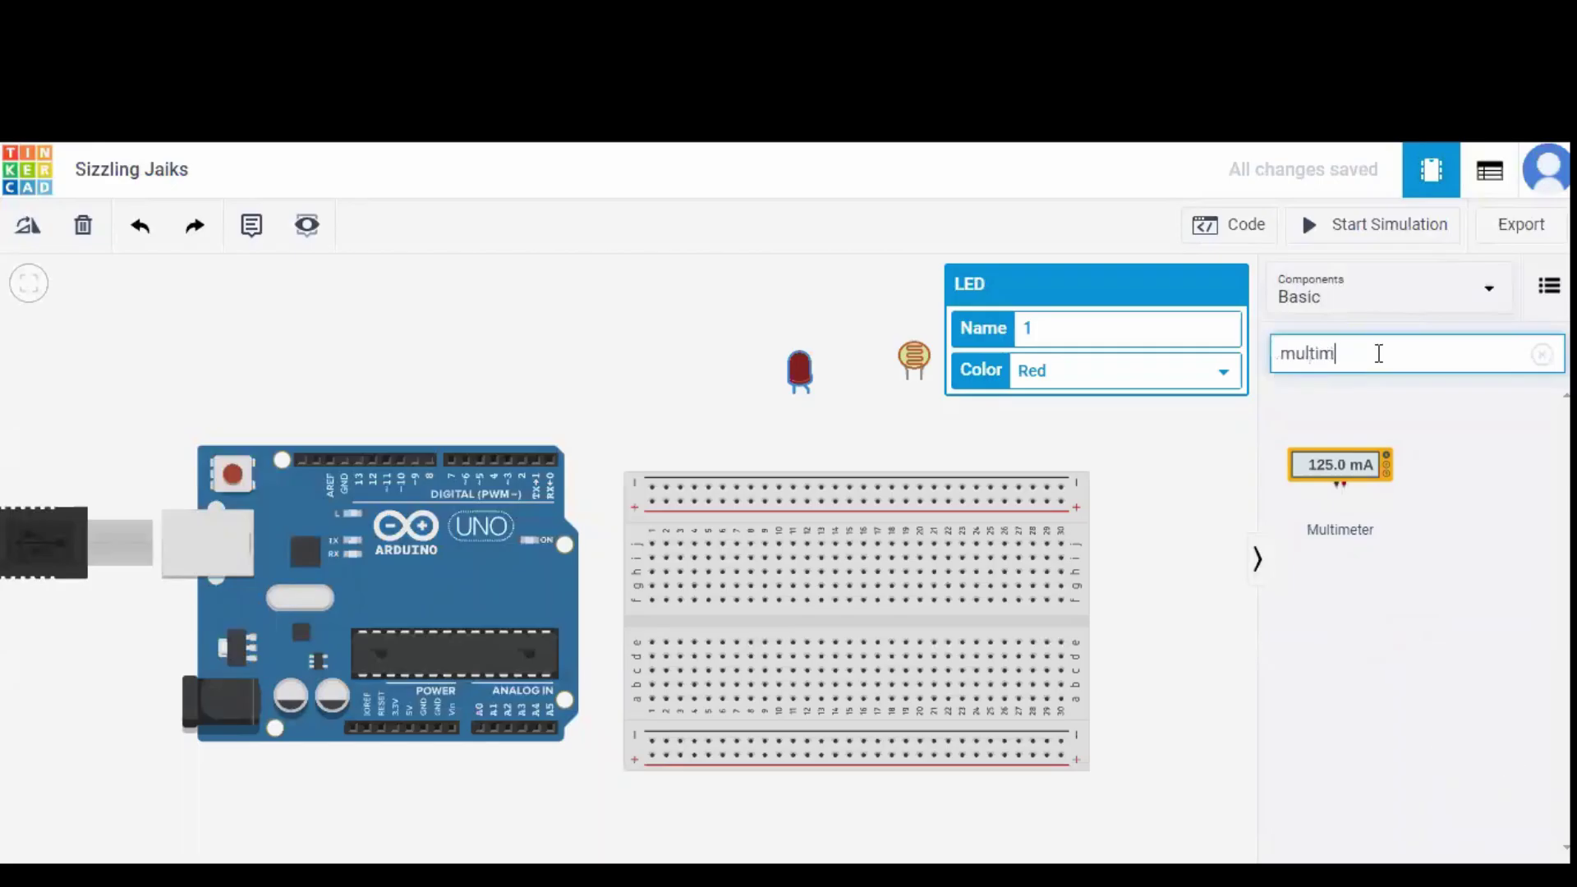
left_click_drag(1341, 486, 618, 391)
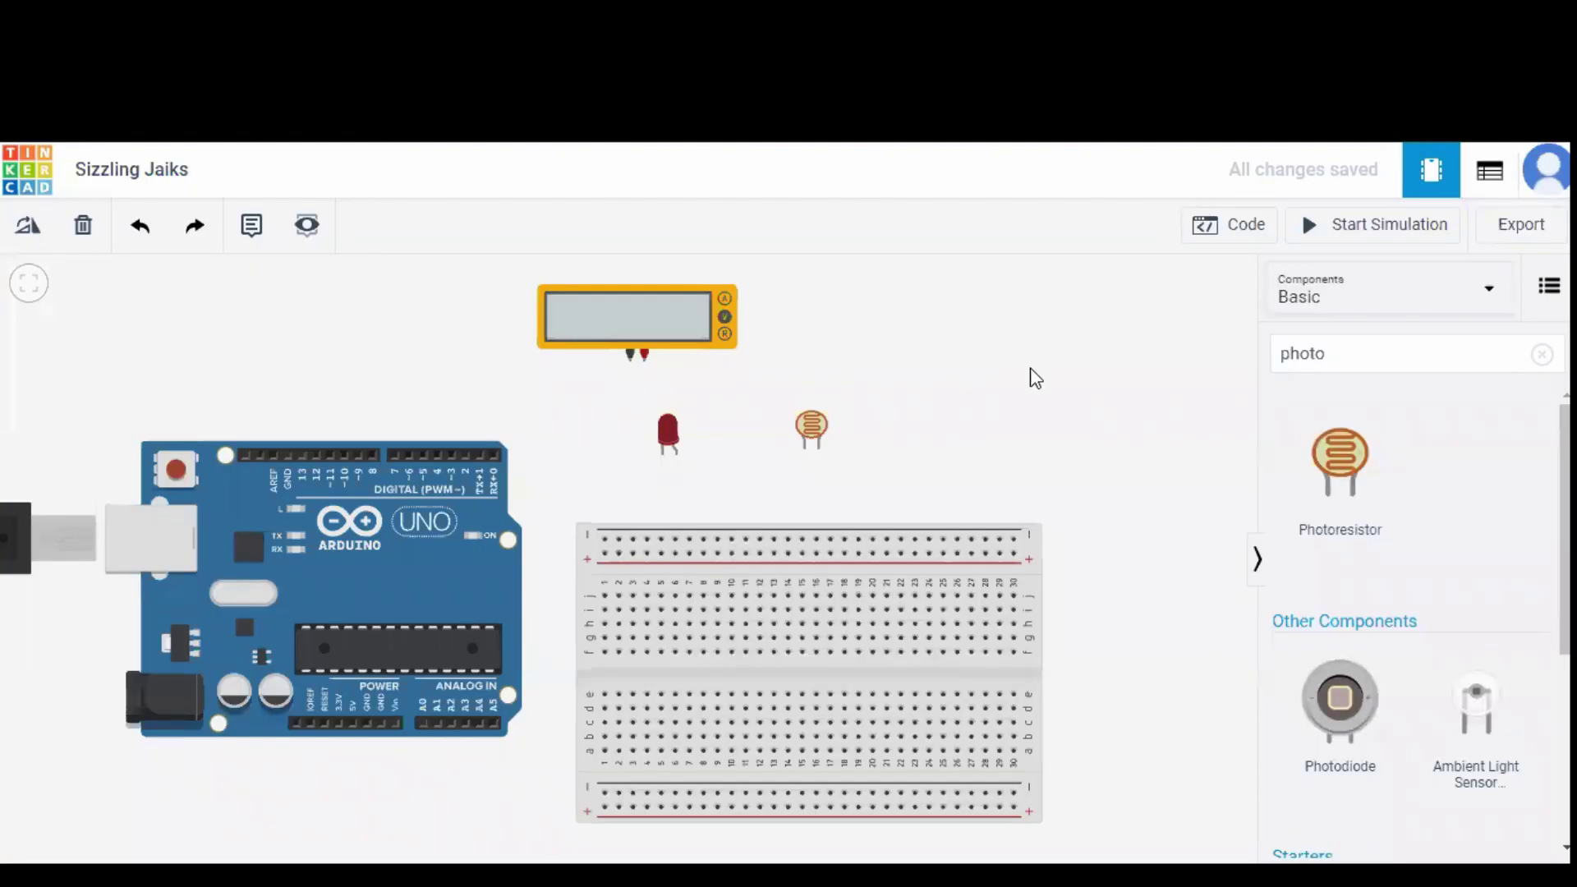
Step: Wire the Arduino's 5V pin to the breadboard's upper positive rail, routing around the breadboard's left side, and colour the wire red
left_click(351, 723)
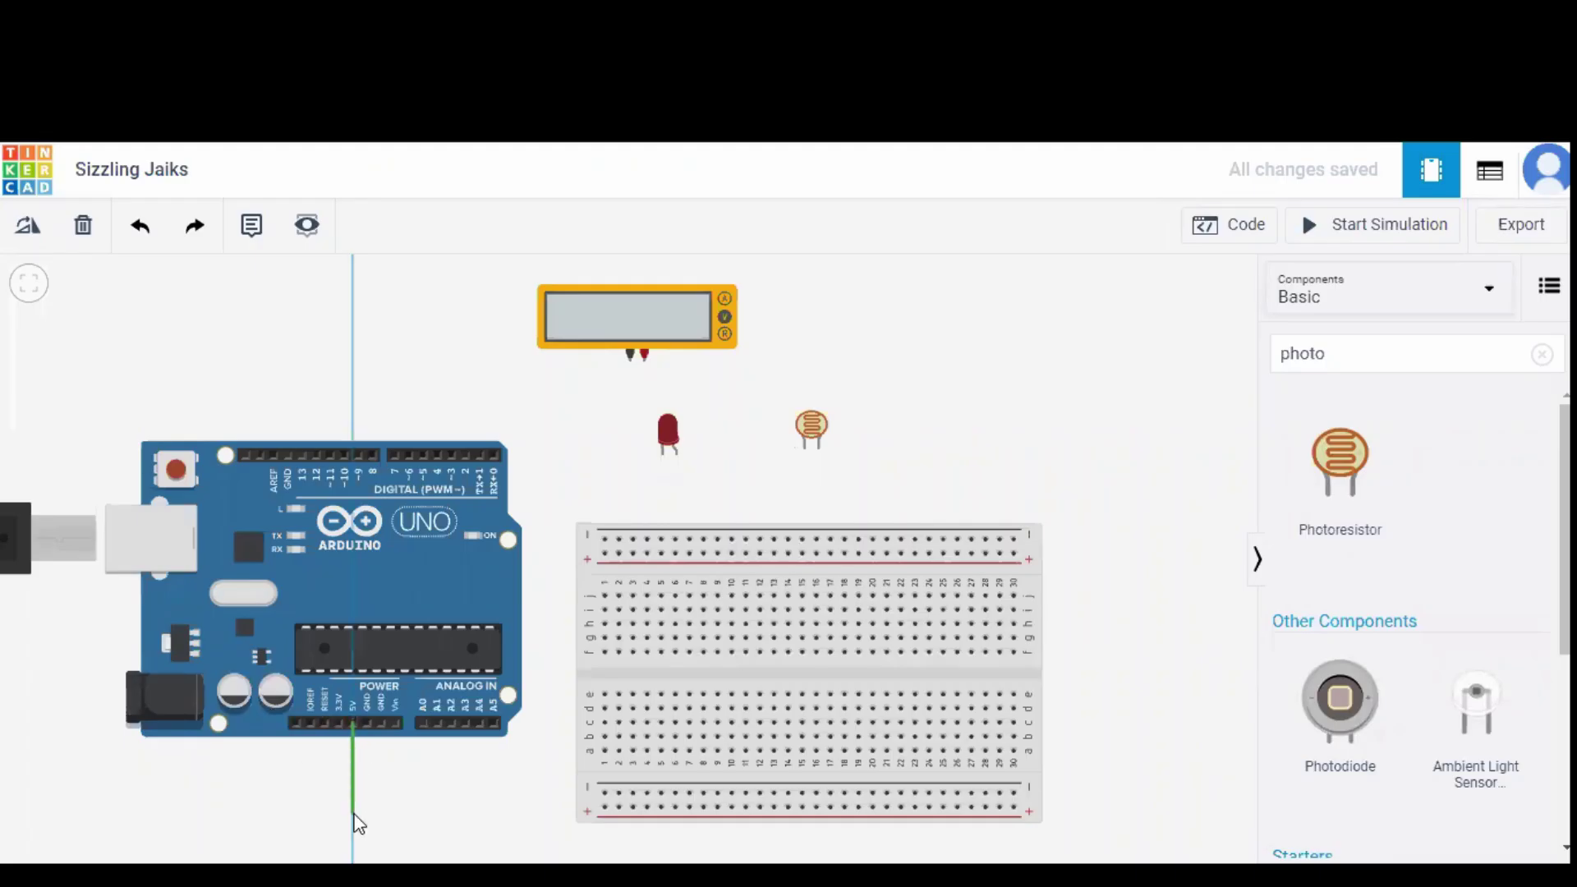
left_click(353, 813)
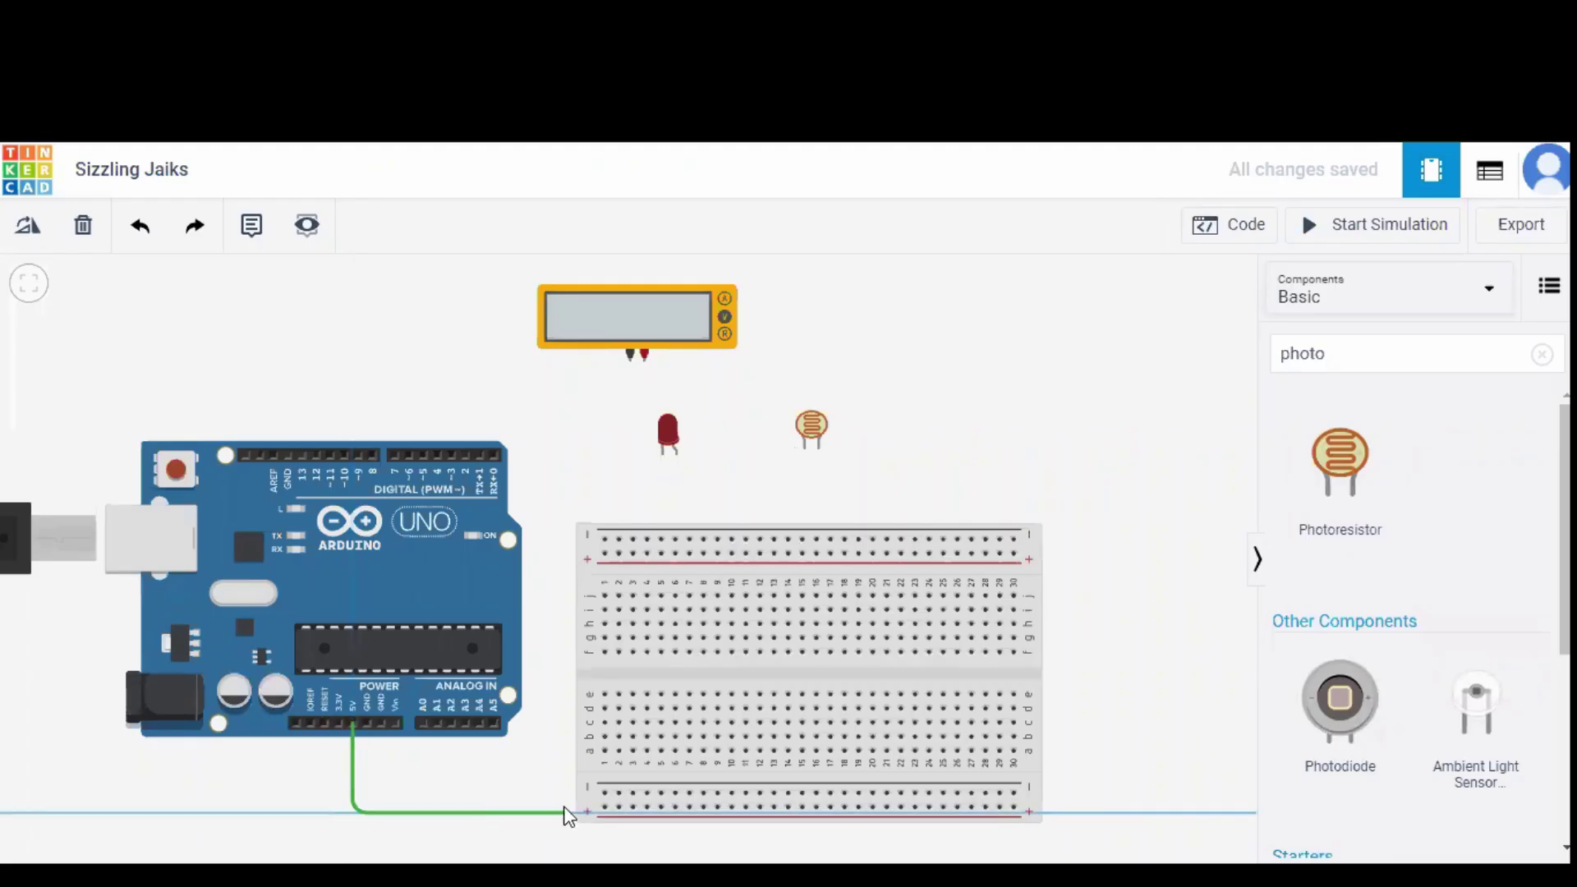
left_click(563, 814)
left_click(564, 554)
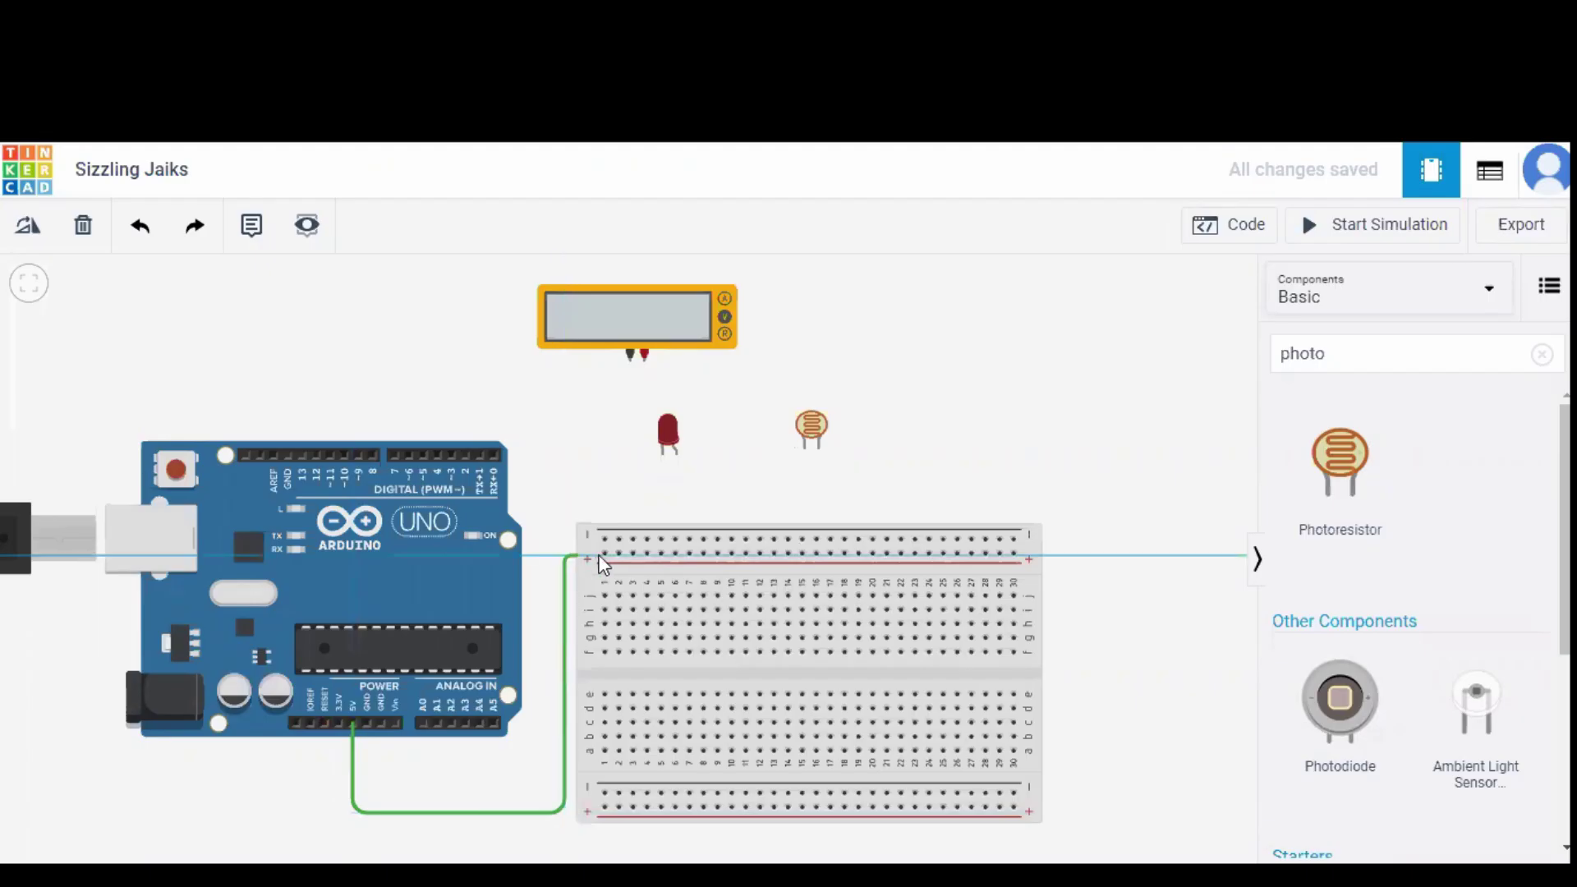
left_click(605, 554)
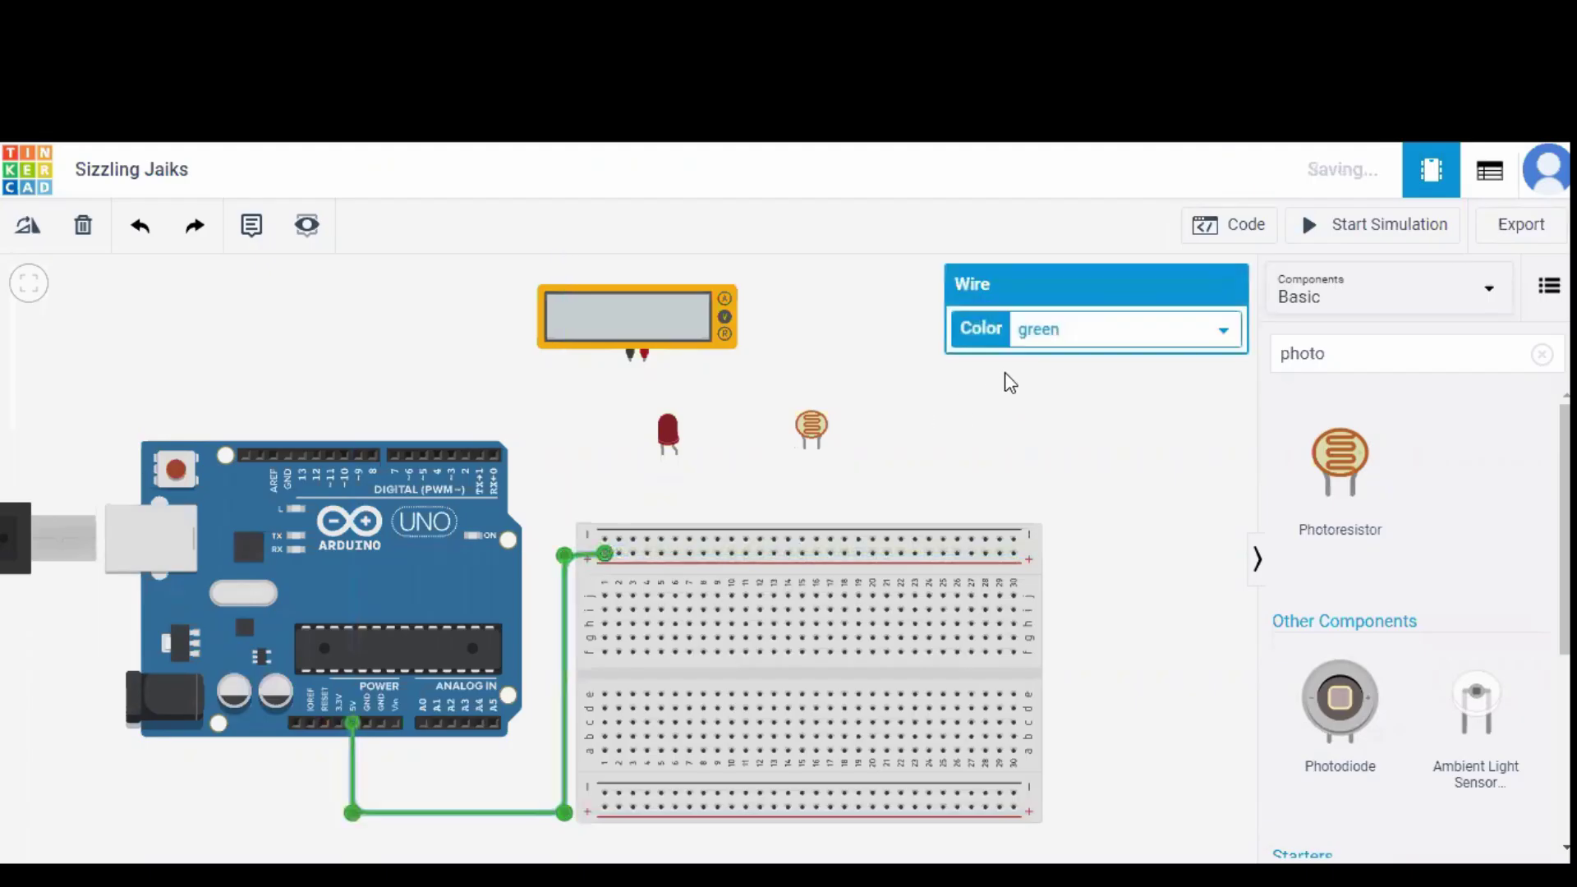
left_click(1058, 345)
left_click(1057, 378)
left_click(993, 456)
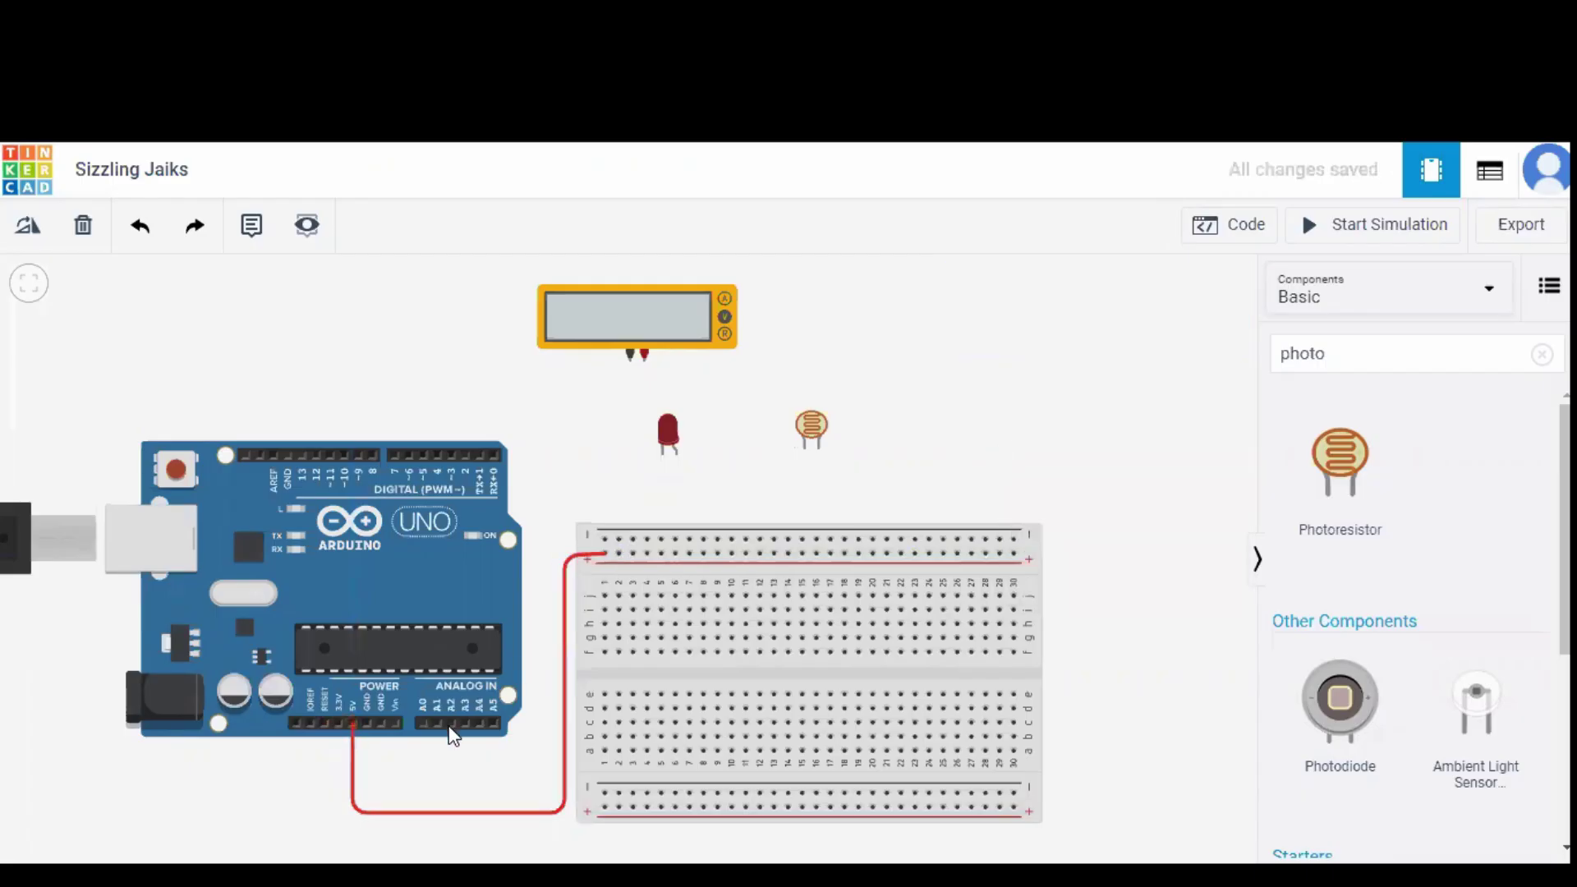
Step: Shift the Arduino slightly left and run a green wire from its GND pin to the breadboard's upper negative rail
left_click_drag(452, 586, 427, 589)
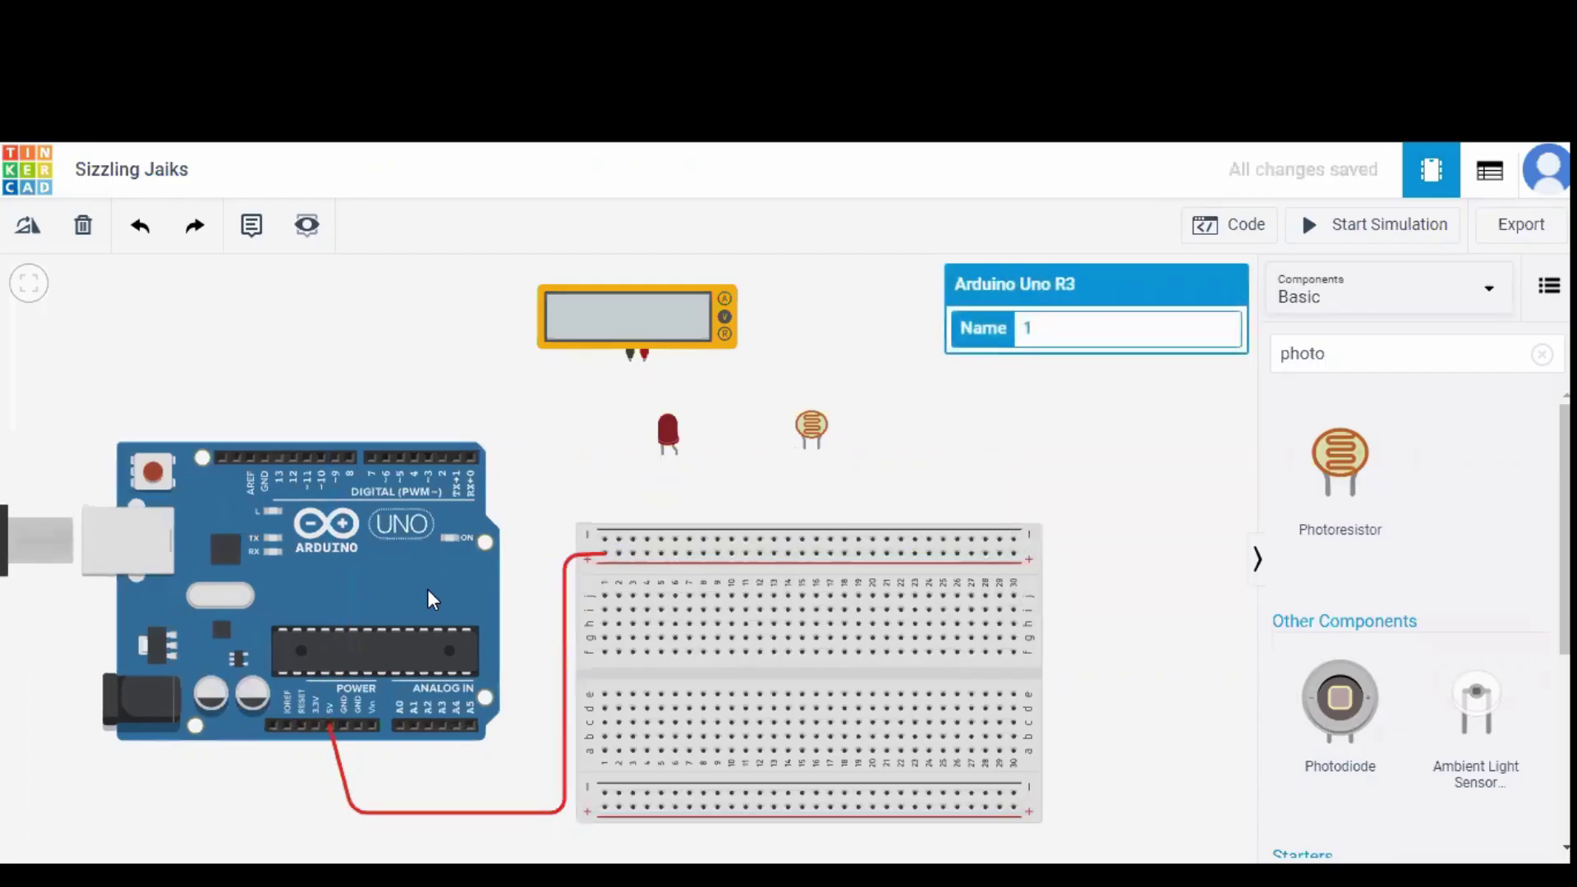
left_click(345, 726)
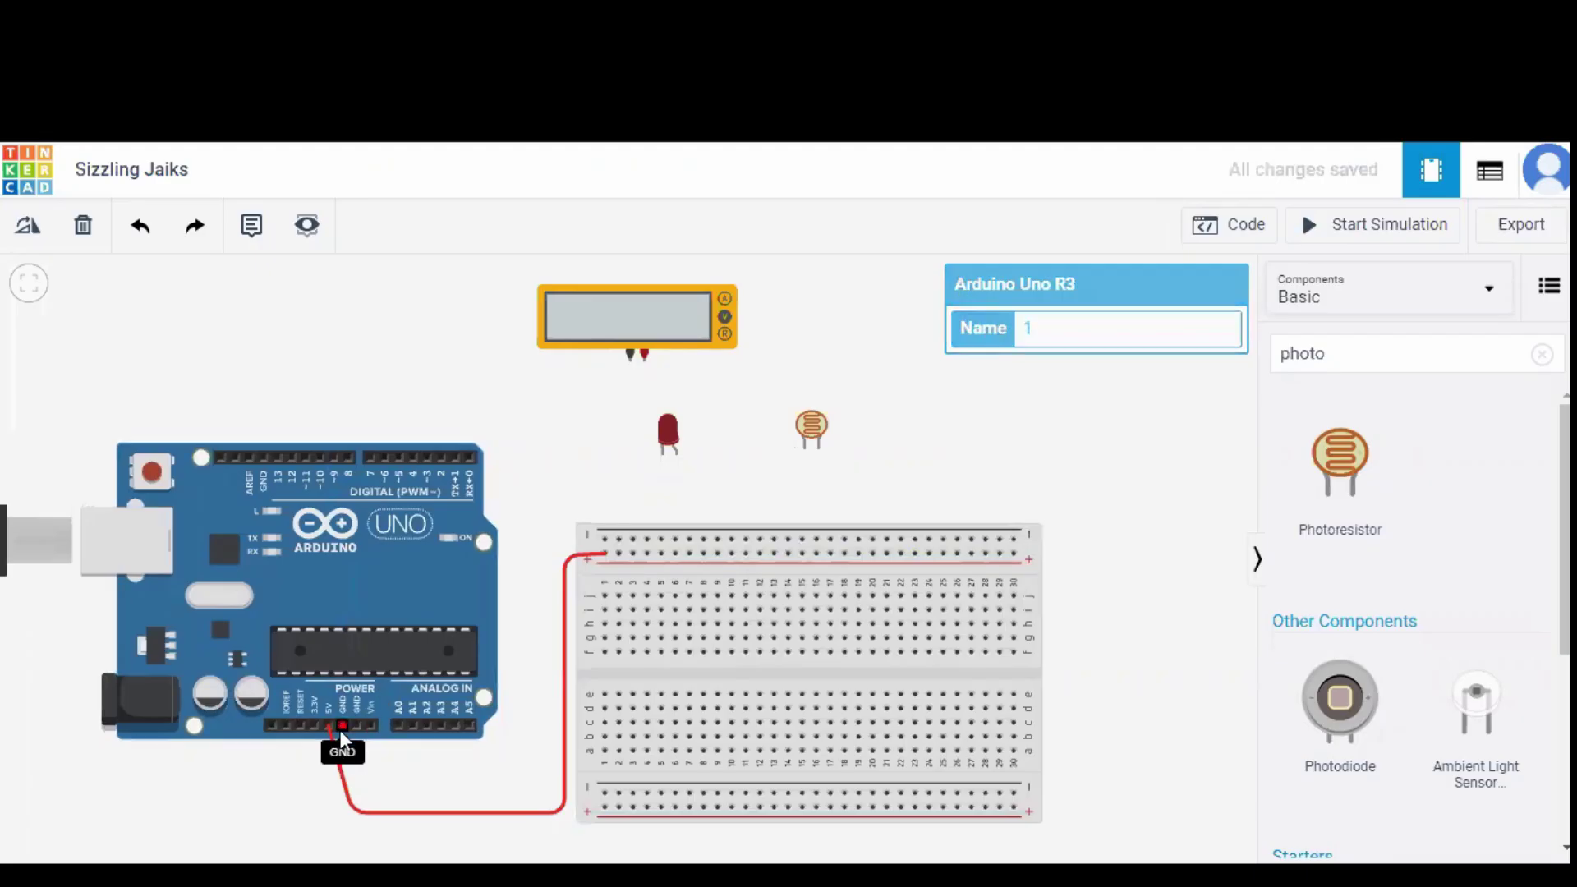
left_click(365, 801)
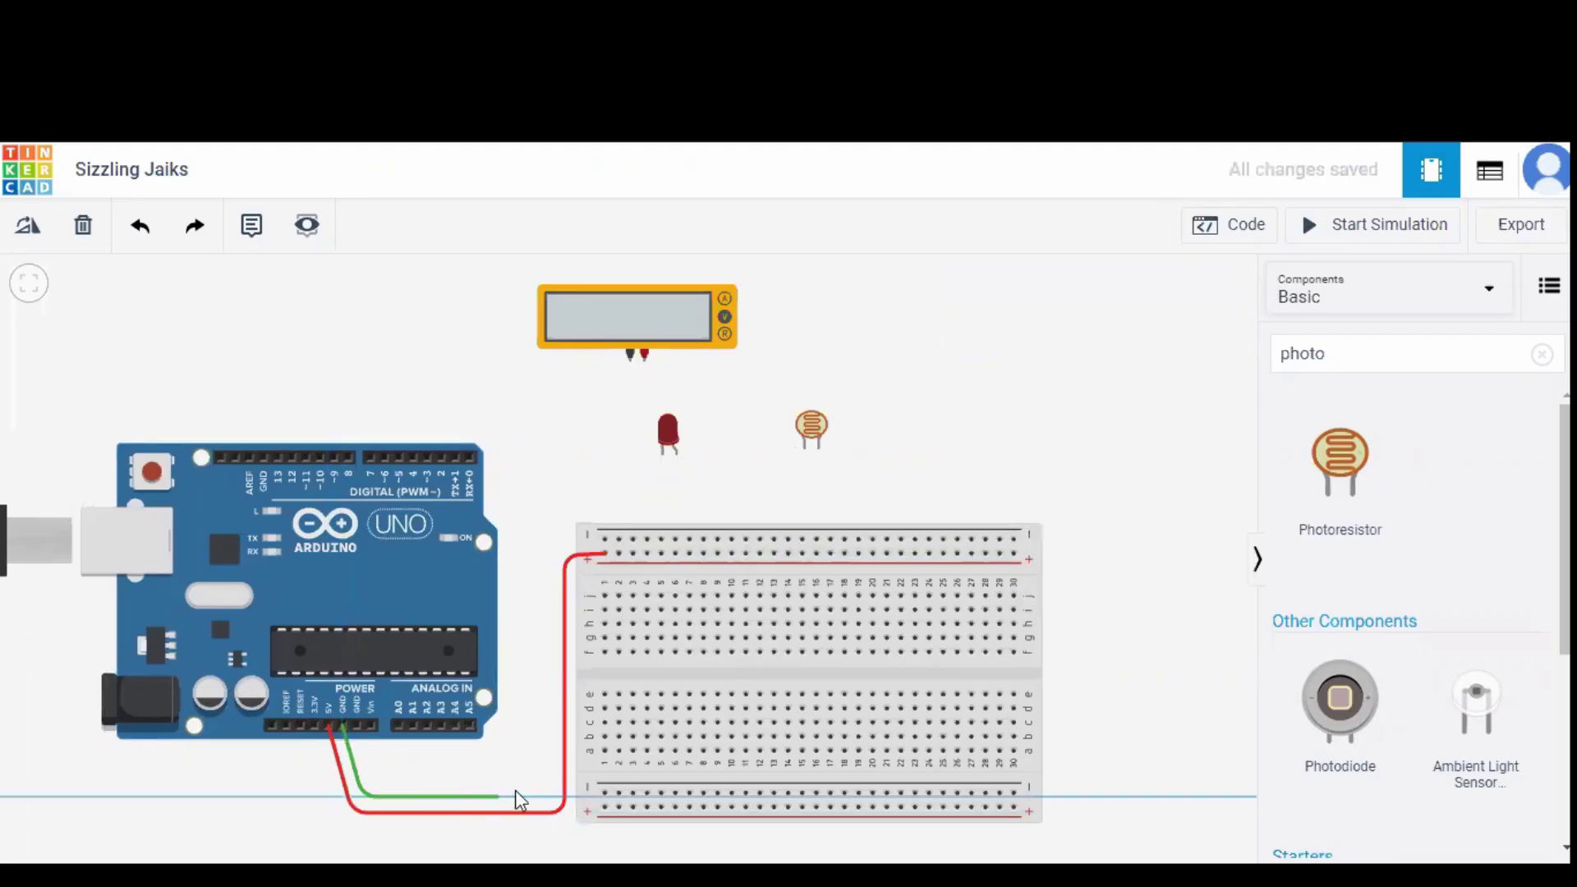
left_click(549, 797)
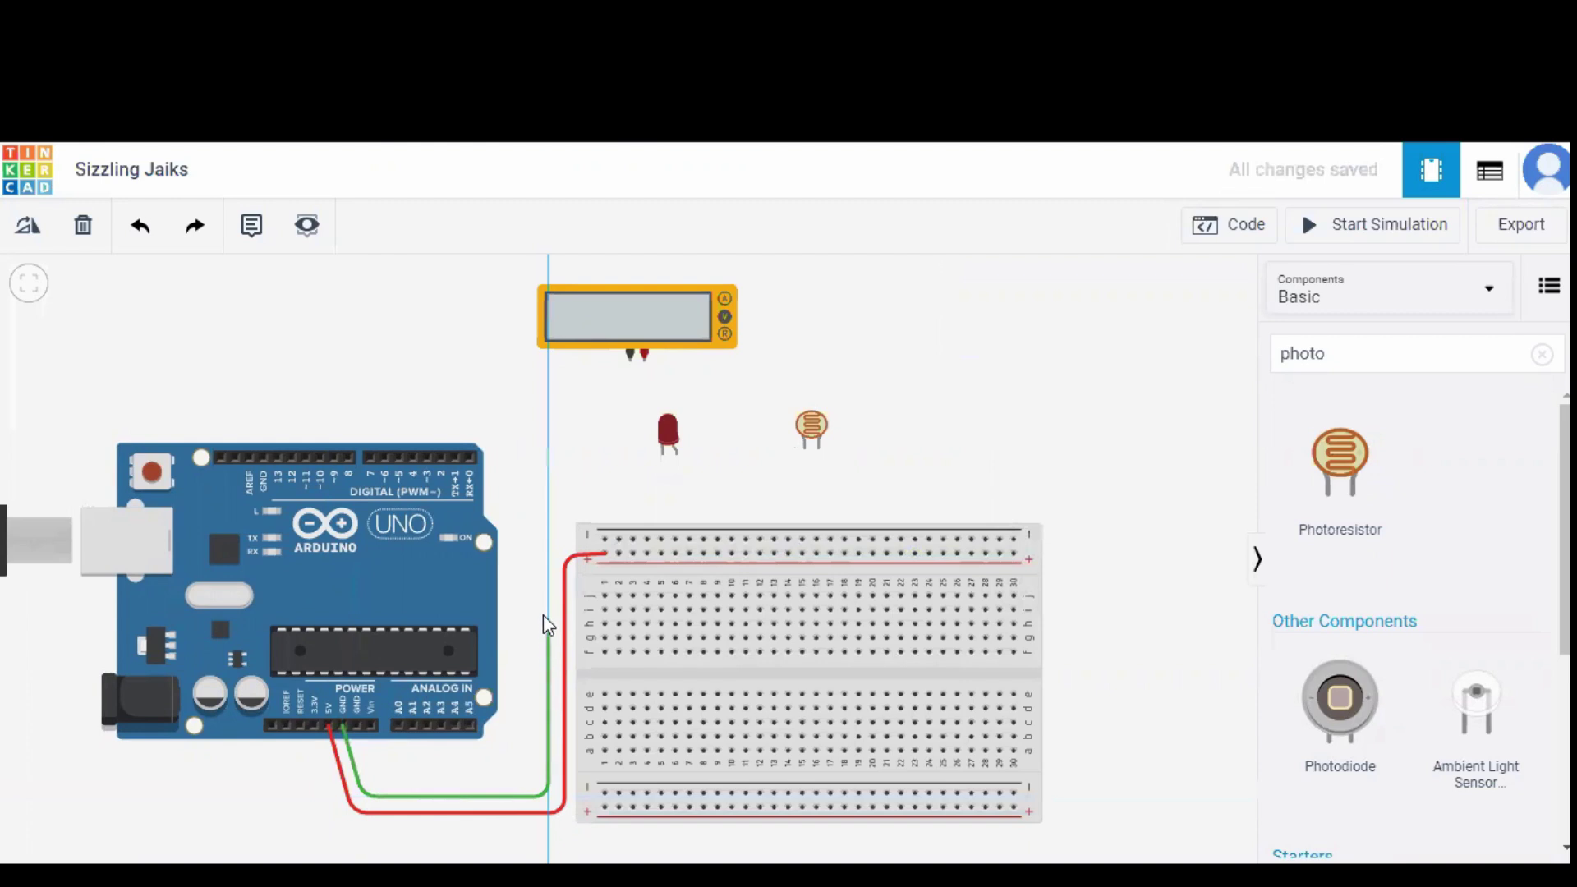
left_click(547, 539)
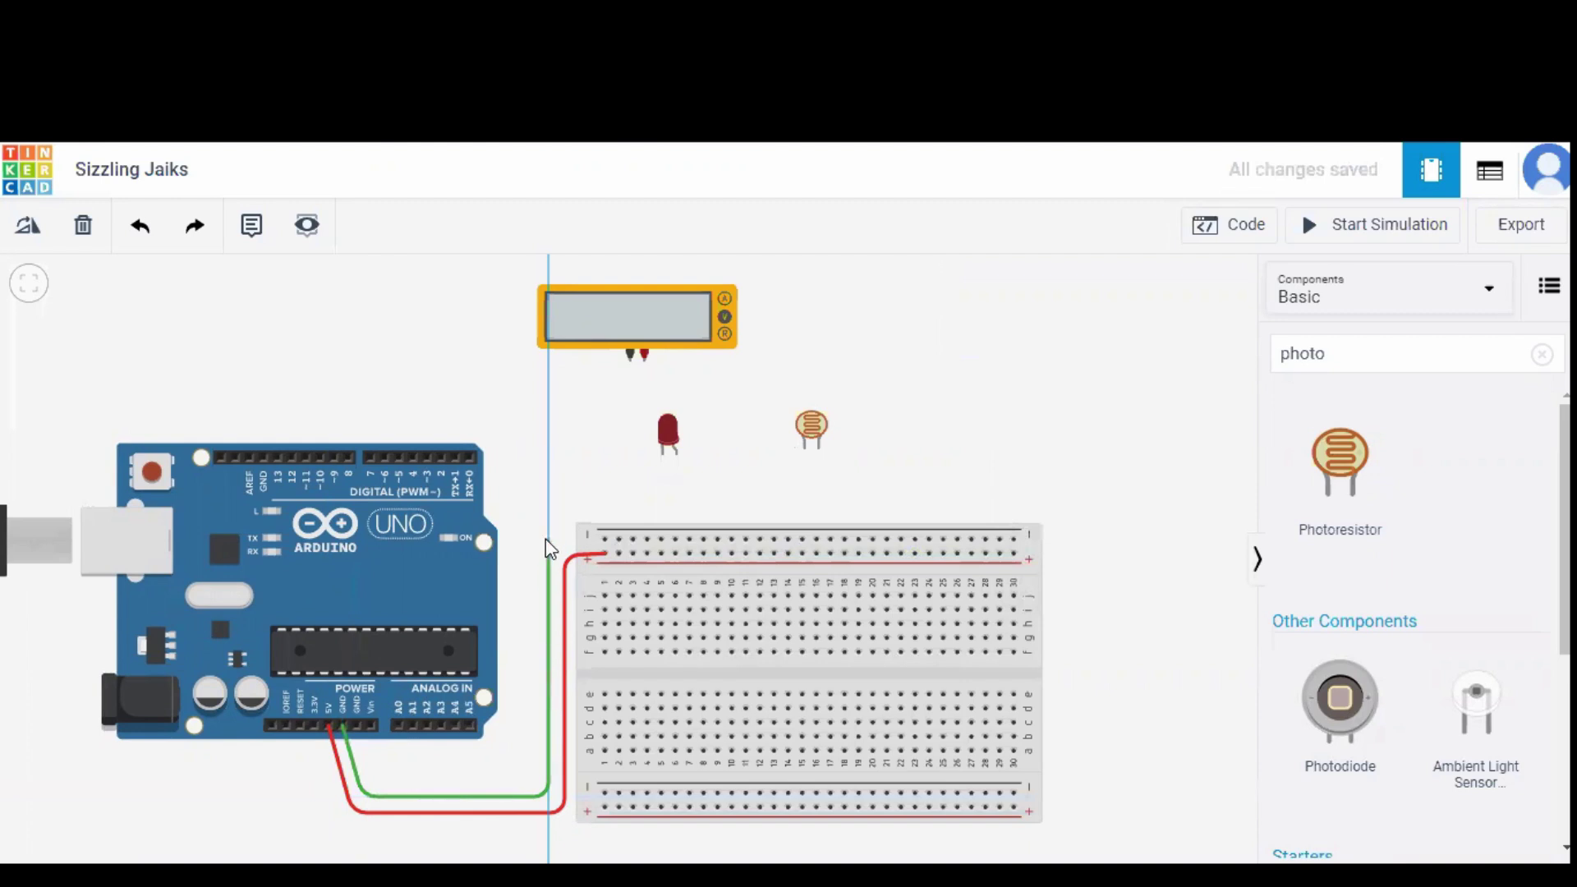
left_click(606, 539)
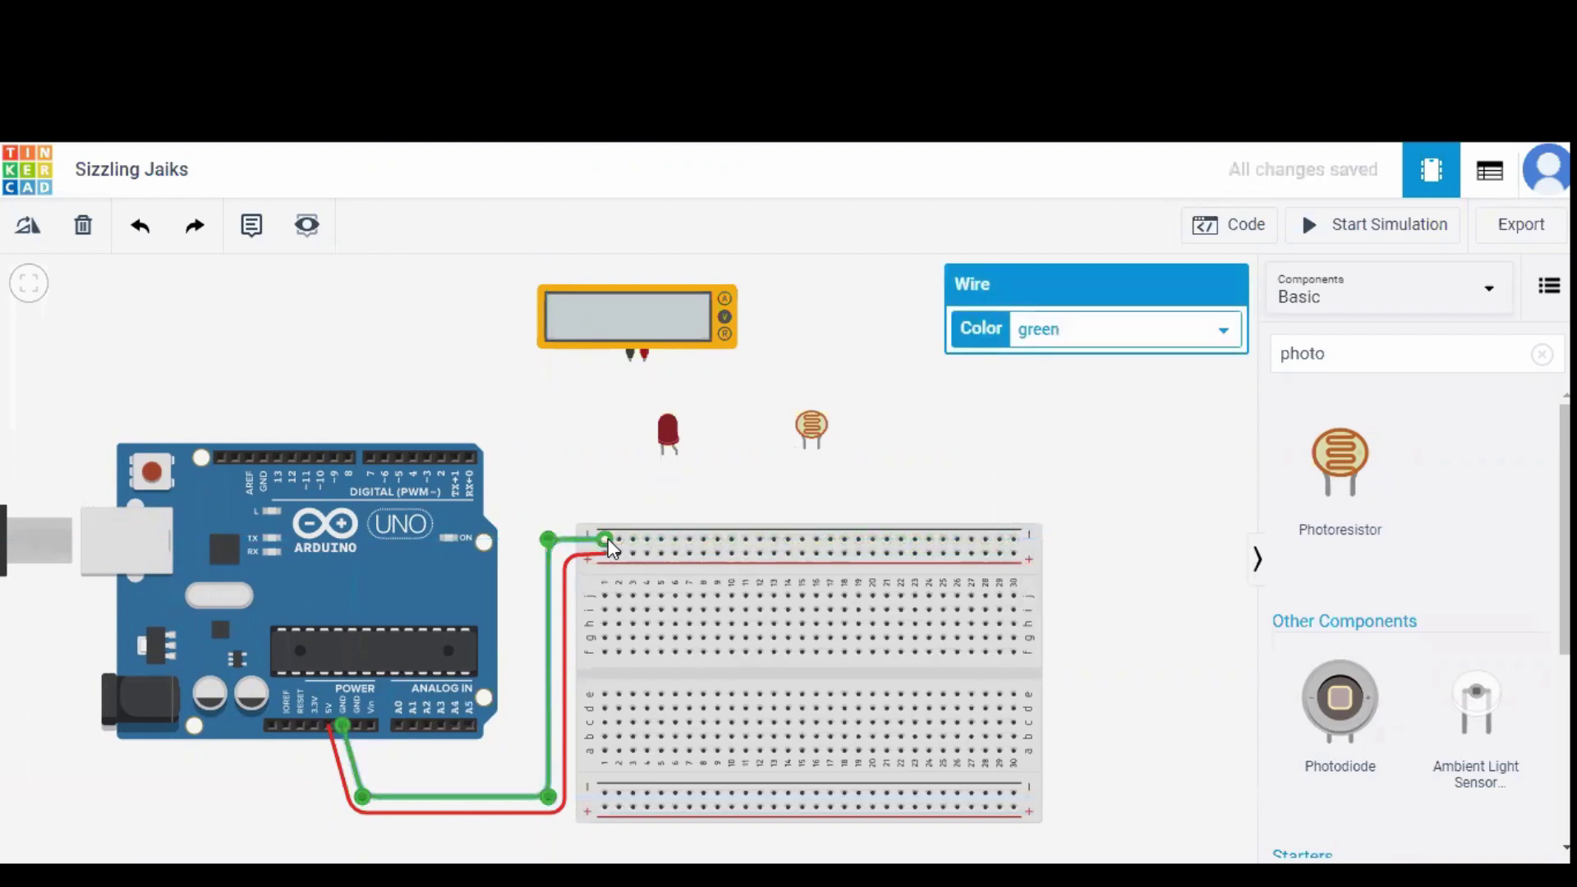
left_click(728, 488)
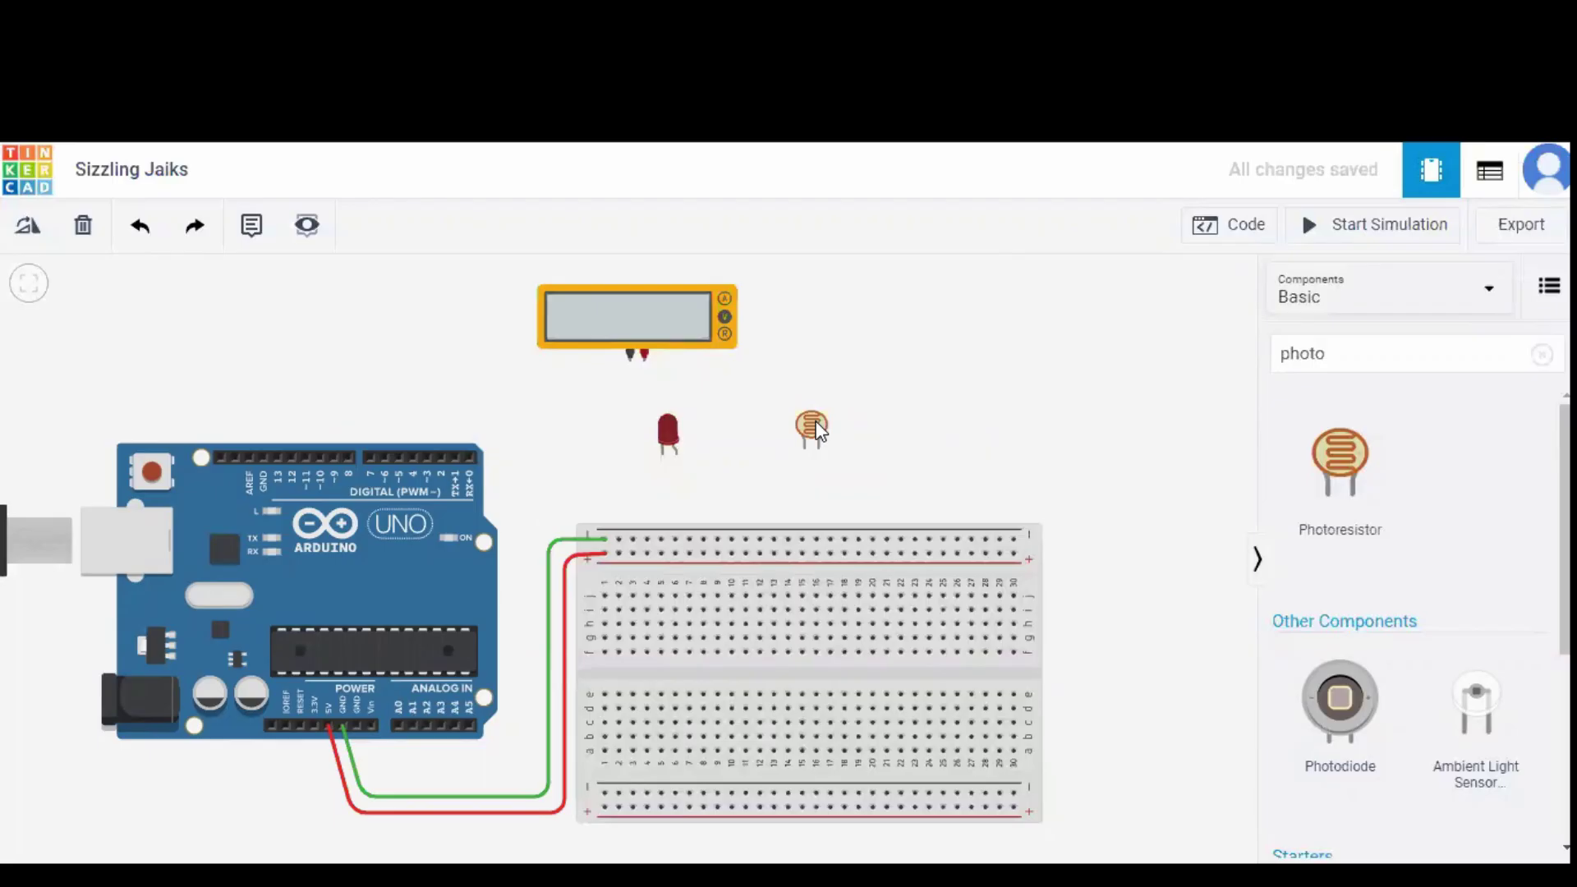
Step: Add two resistors, one under the photoresistor's left leg and one under the LED's left leg
left_click(1351, 355)
type("resis")
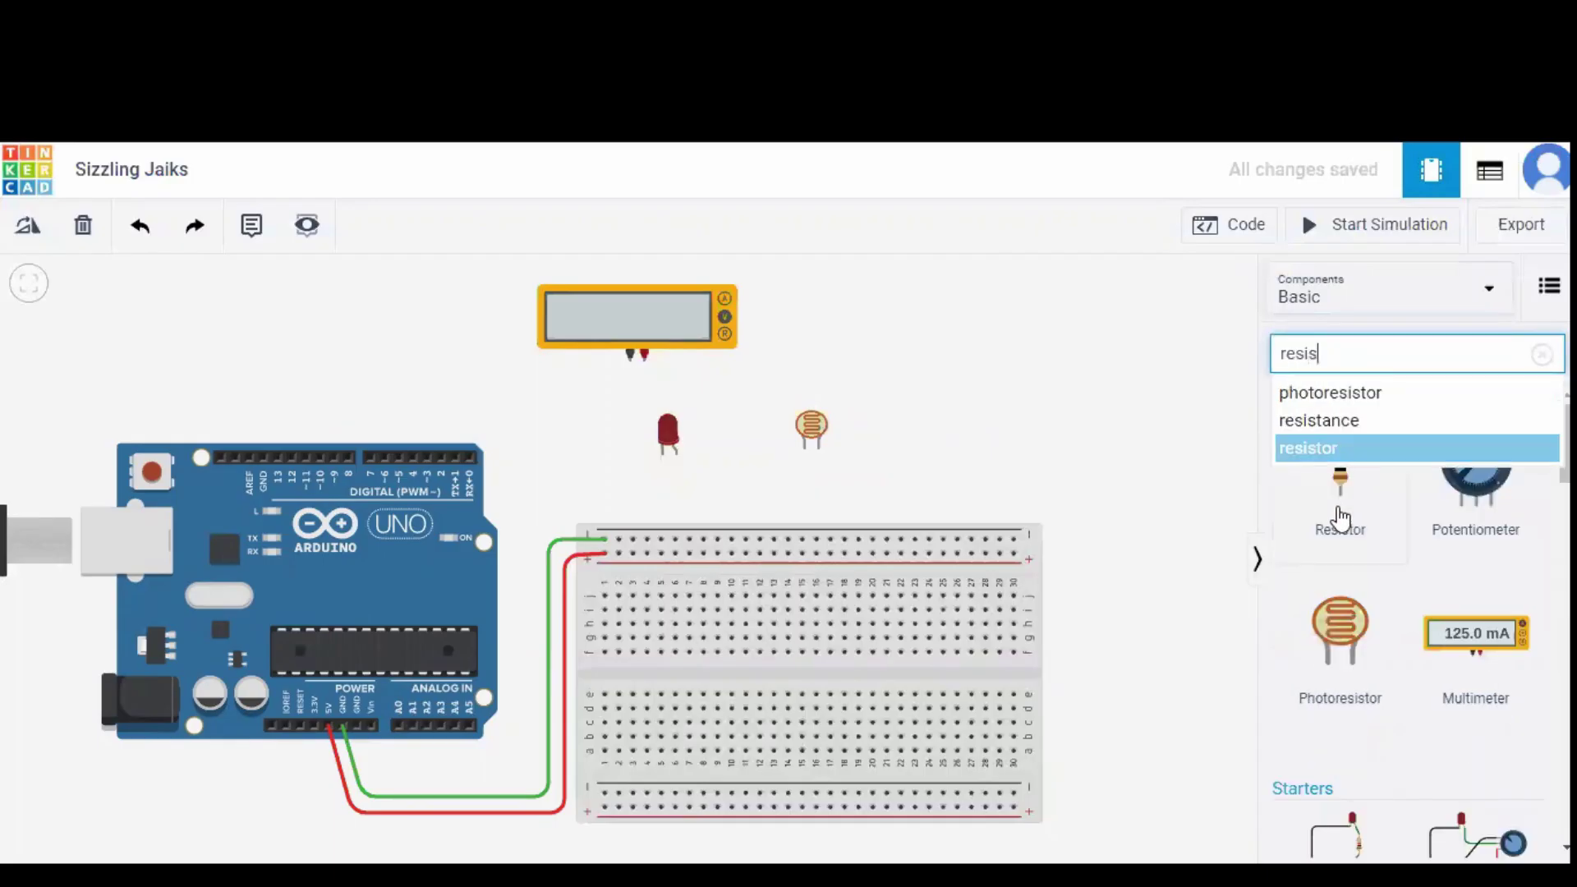
left_click_drag(1339, 514, 808, 484)
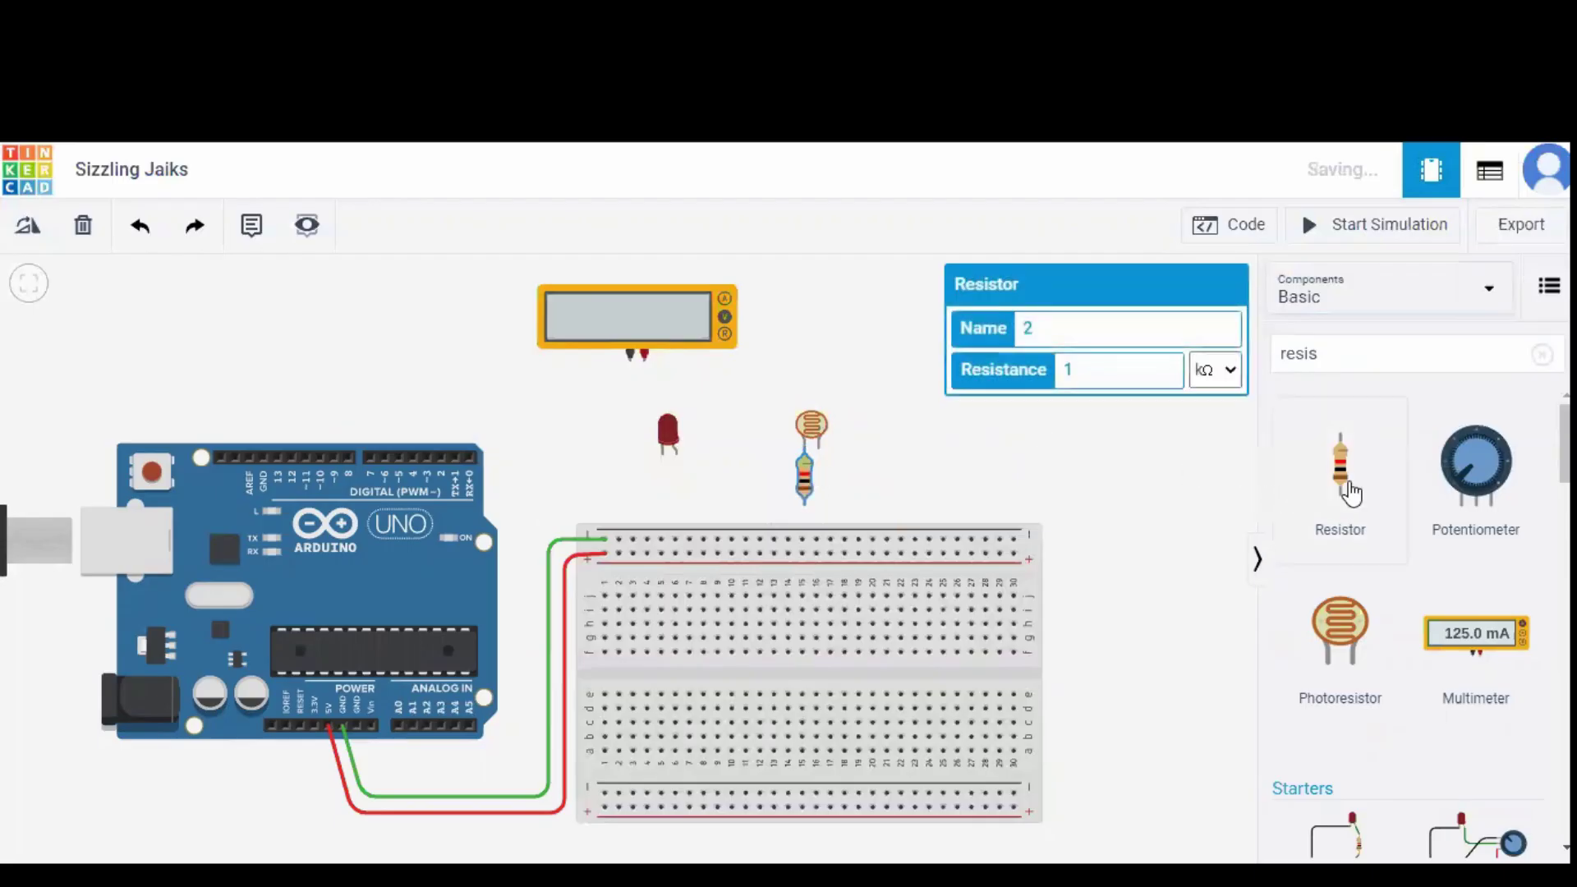
left_click_drag(1339, 457, 667, 493)
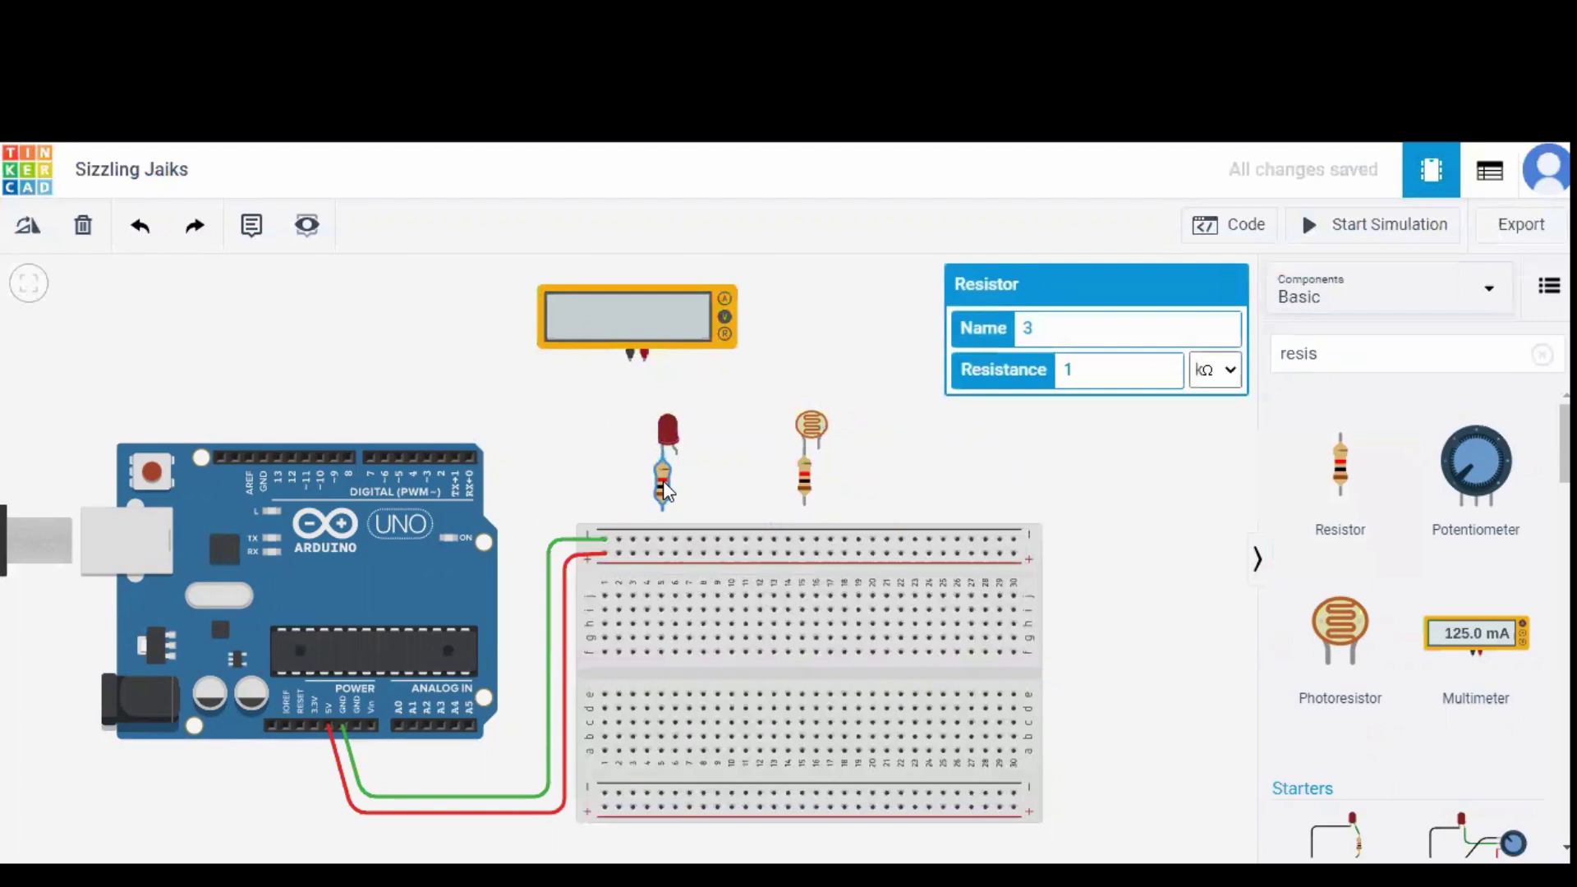
Step: Wire the lower ends of the LED's and the photoresistor's resistors to the breadboard's upper negative rail with green wires
left_click(663, 509)
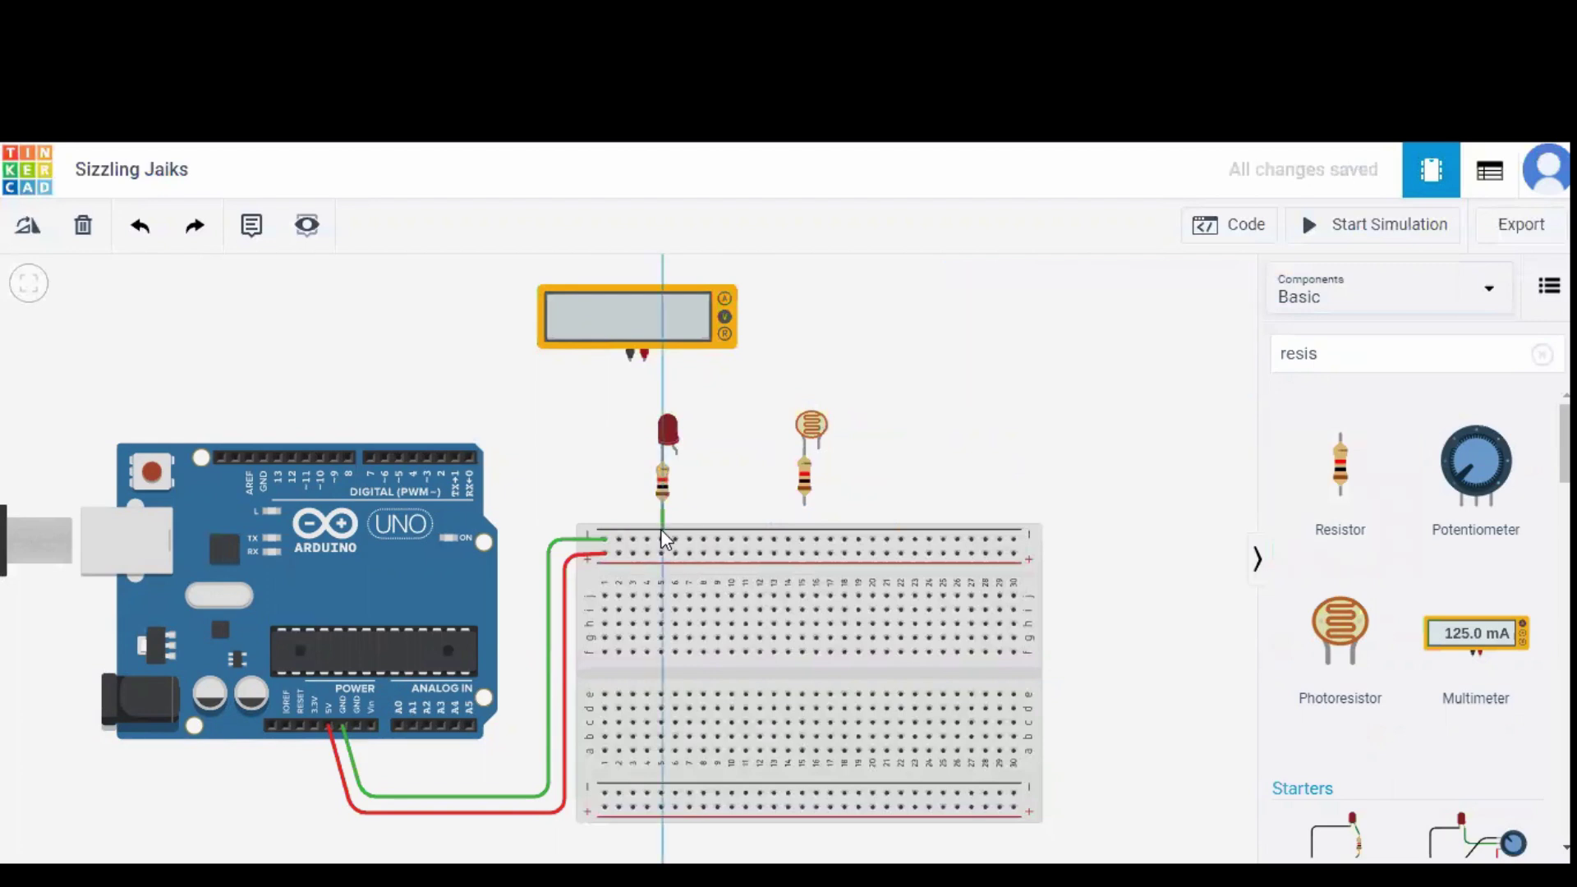
left_click(662, 540)
left_click(804, 508)
left_click(803, 540)
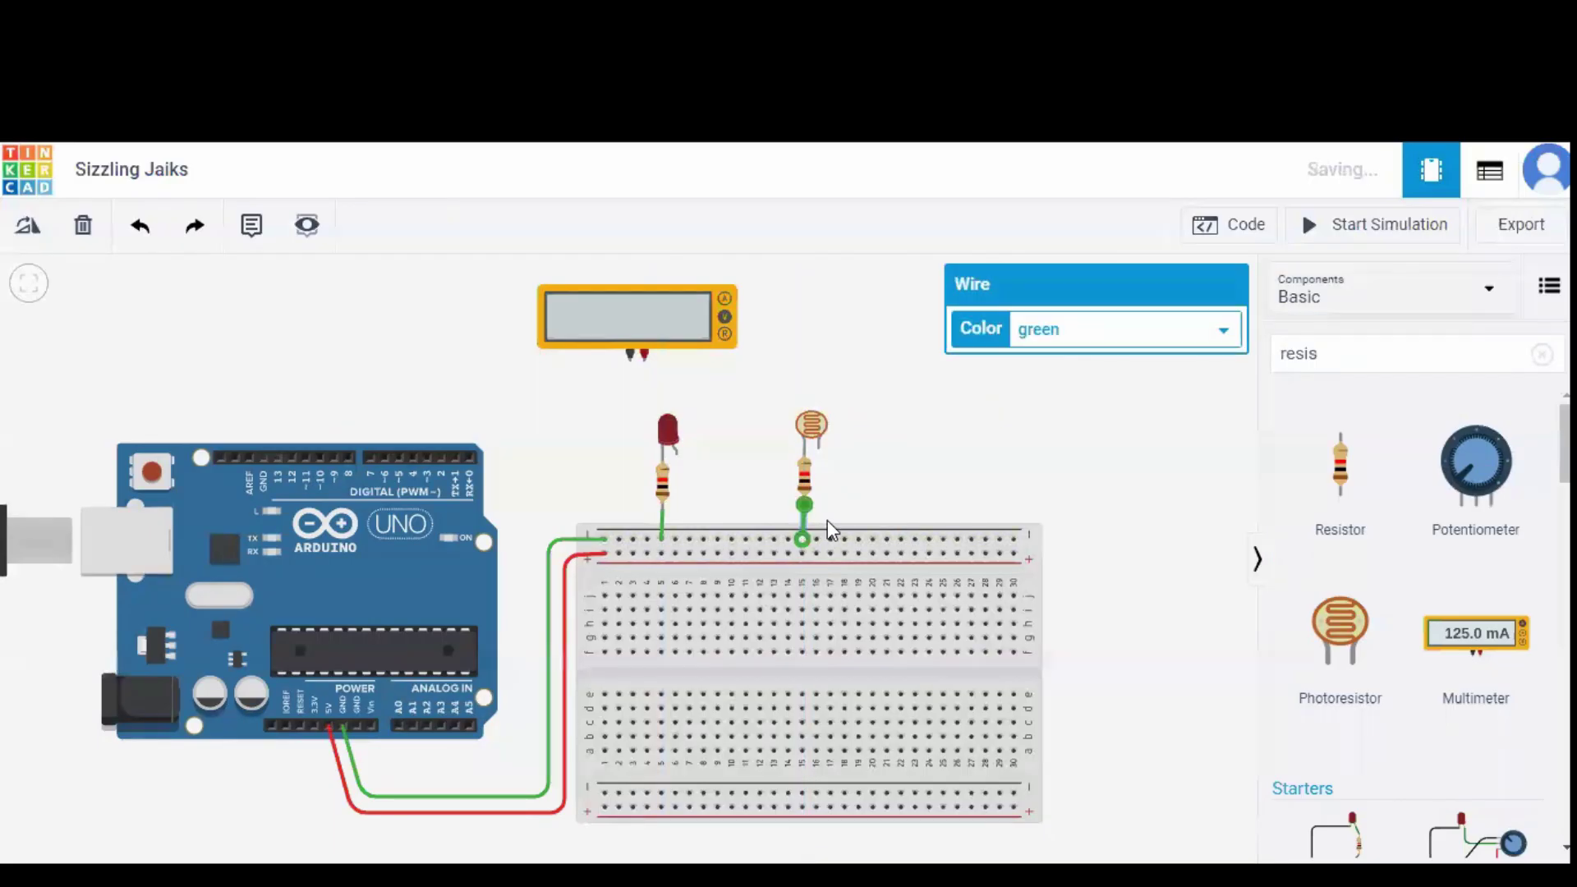
left_click(878, 501)
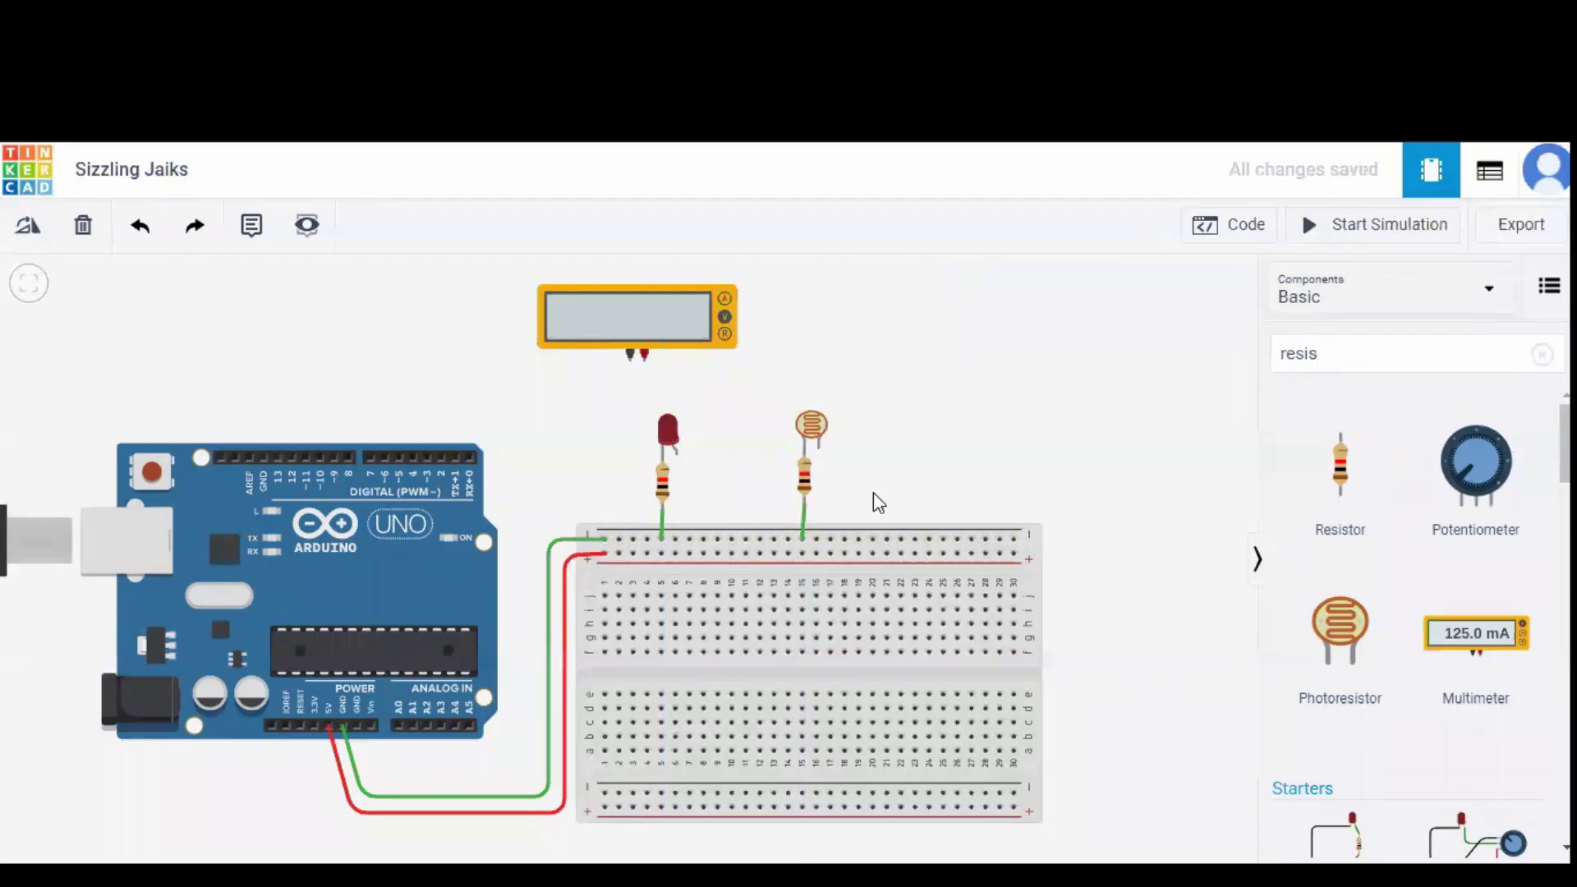
Step: Wire the photoresistor's right leg to the breadboard's upper positive rail and colour the wire red
left_click(819, 450)
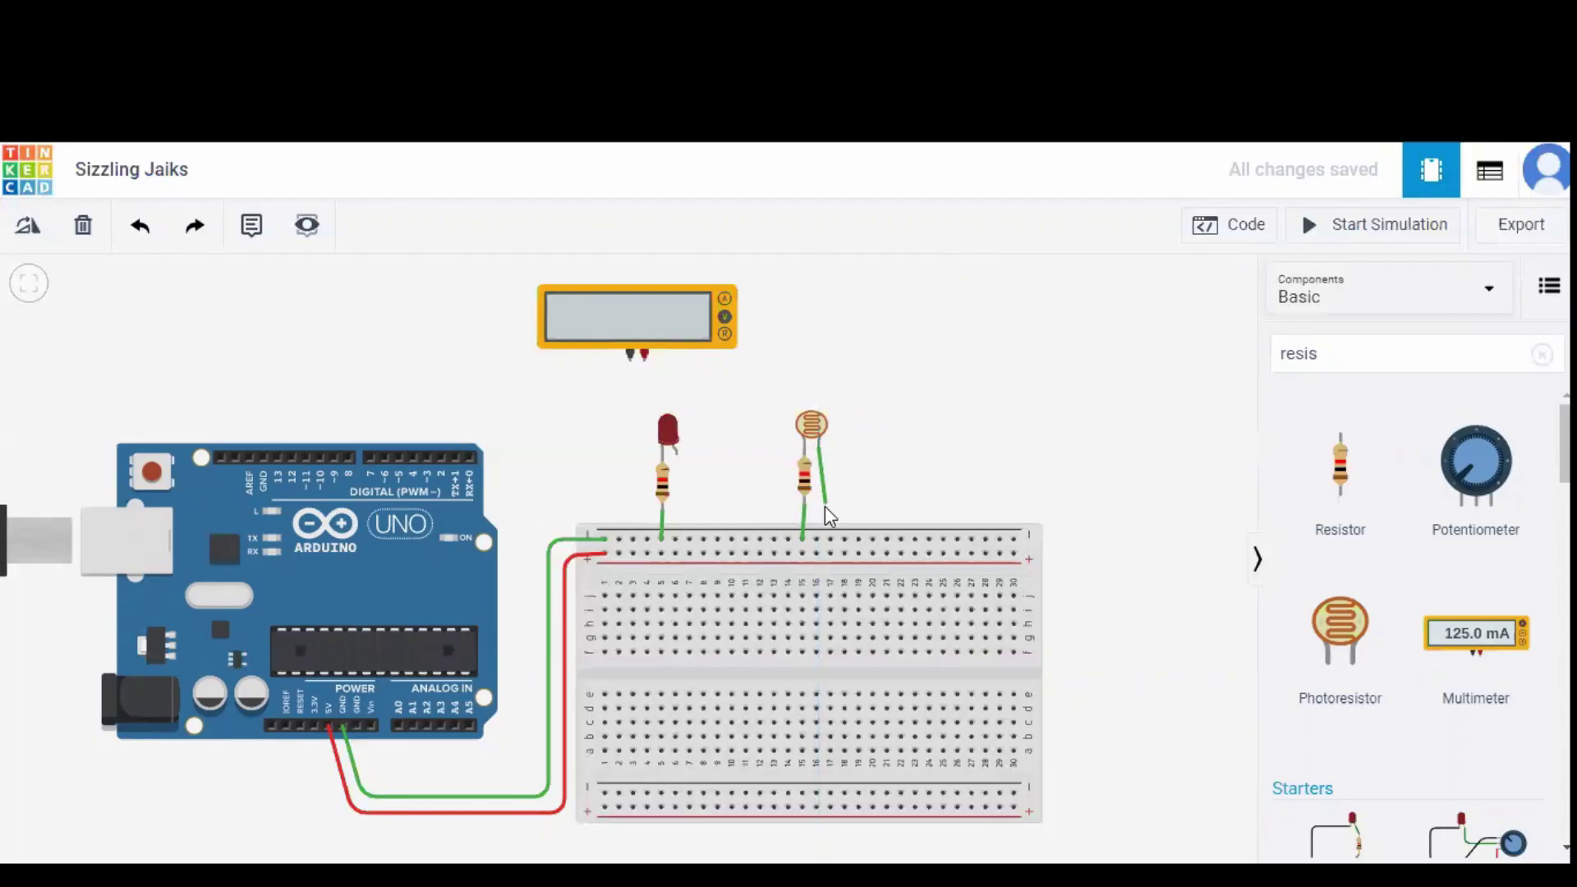
left_click(831, 554)
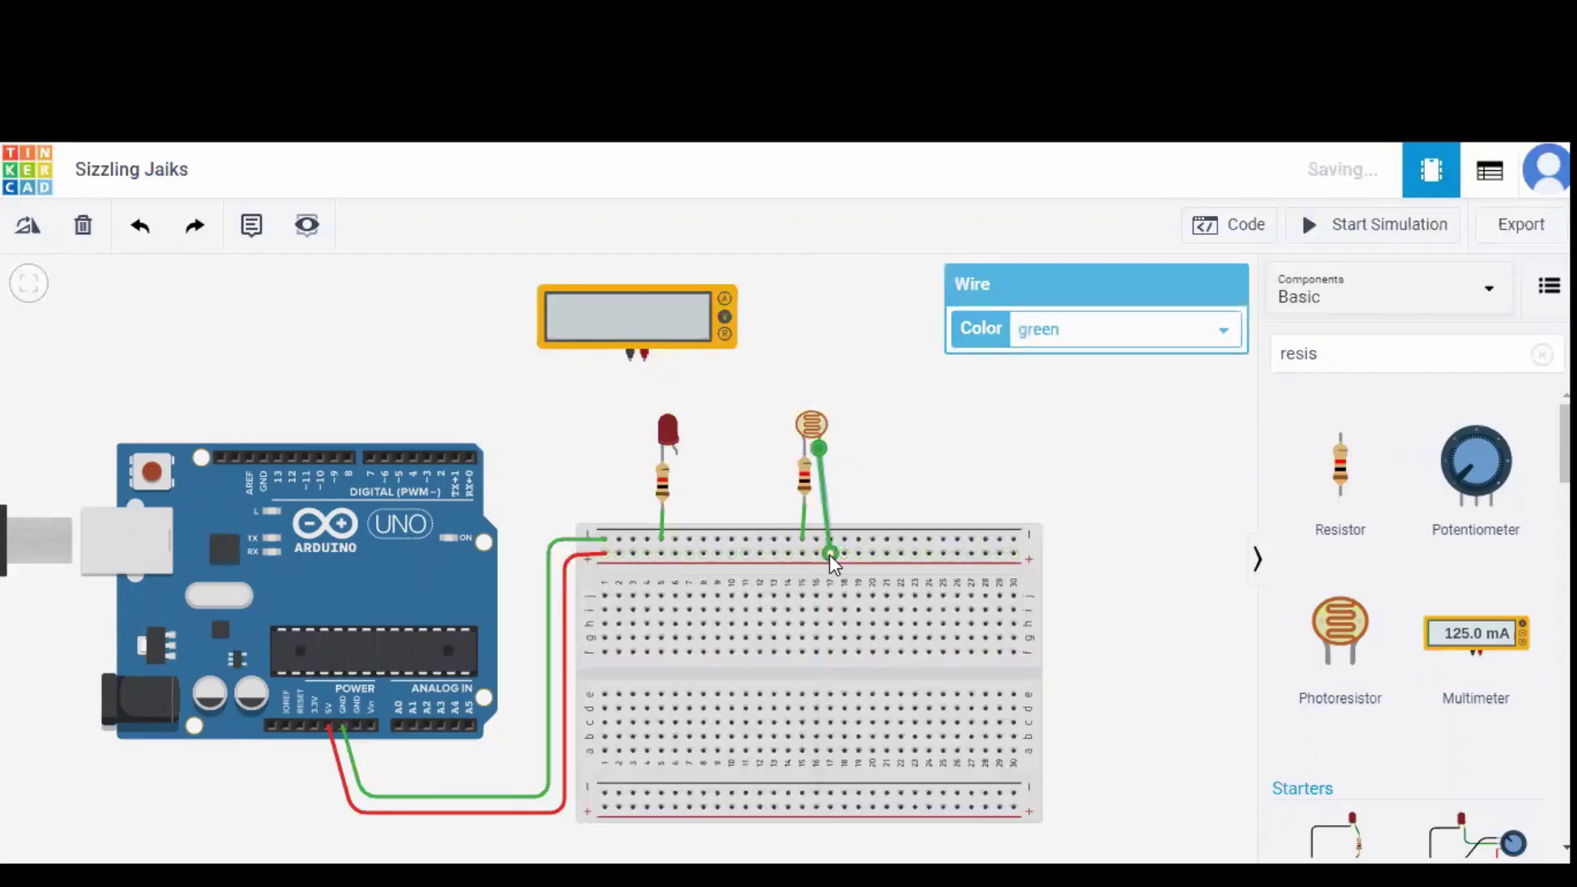
left_click(1083, 328)
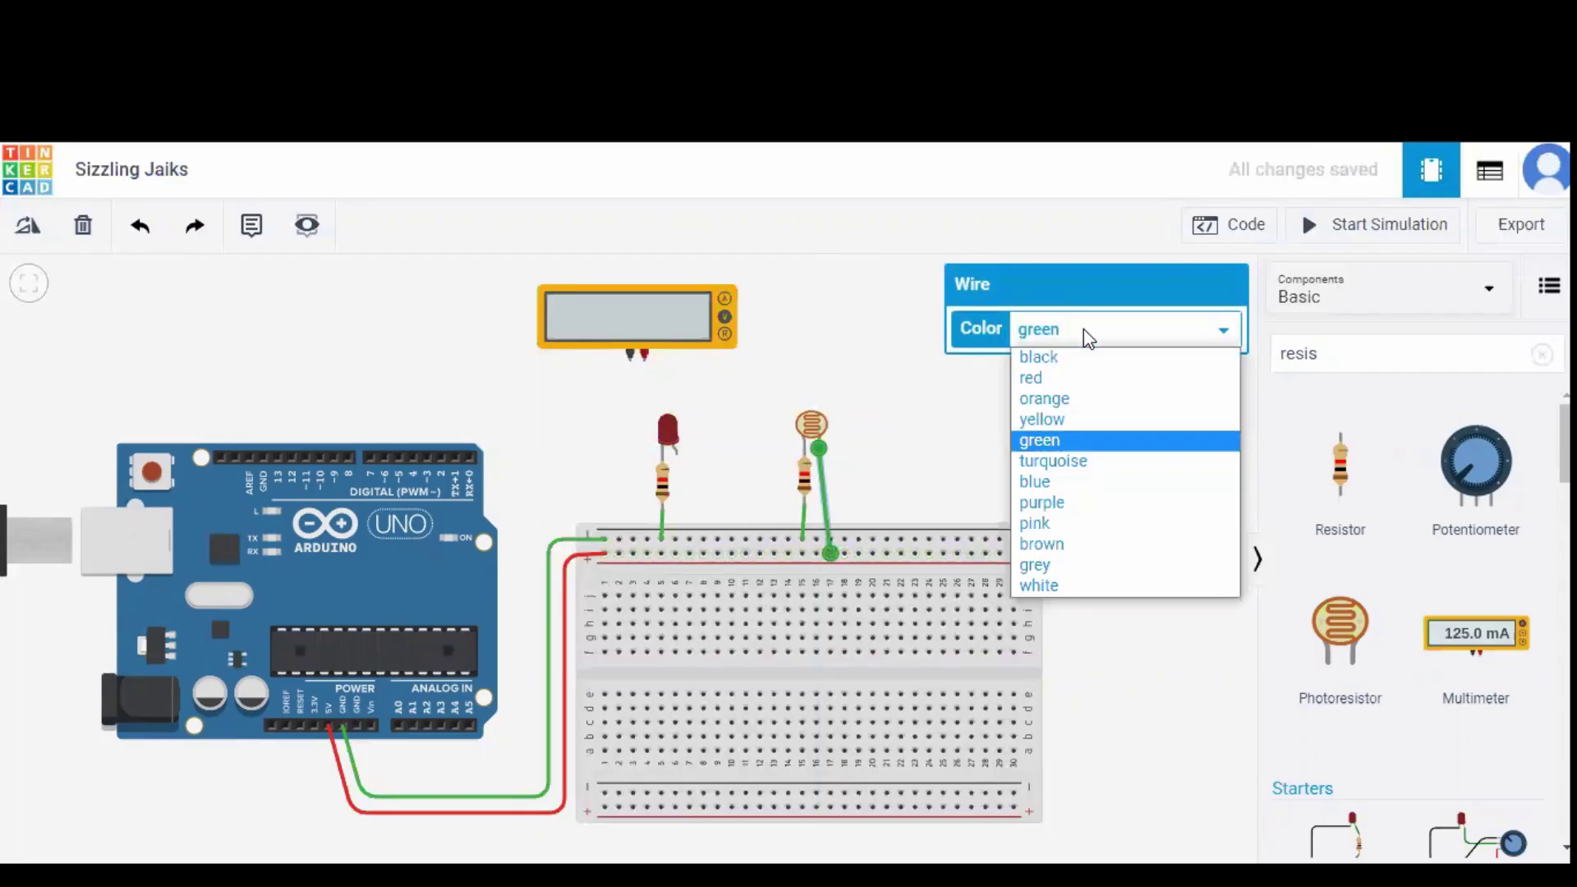
left_click(1053, 381)
left_click(948, 481)
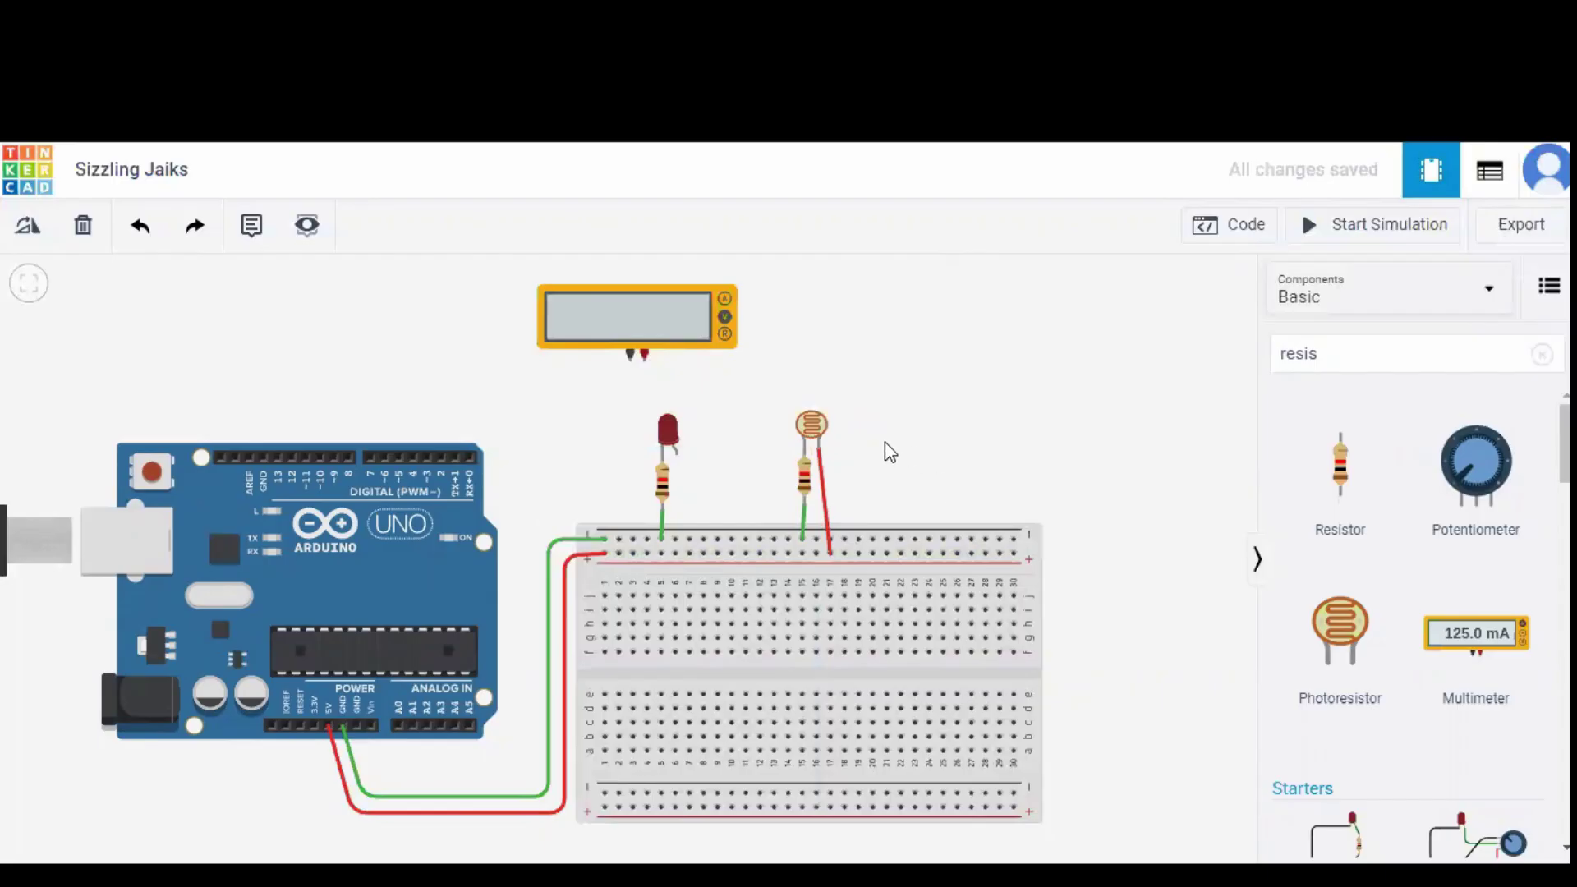
Step: Wire the photoresistor's left leg across the breadboard to the Arduino's A0 pin, with right-angle bends, and colour the wire orange
left_click(805, 448)
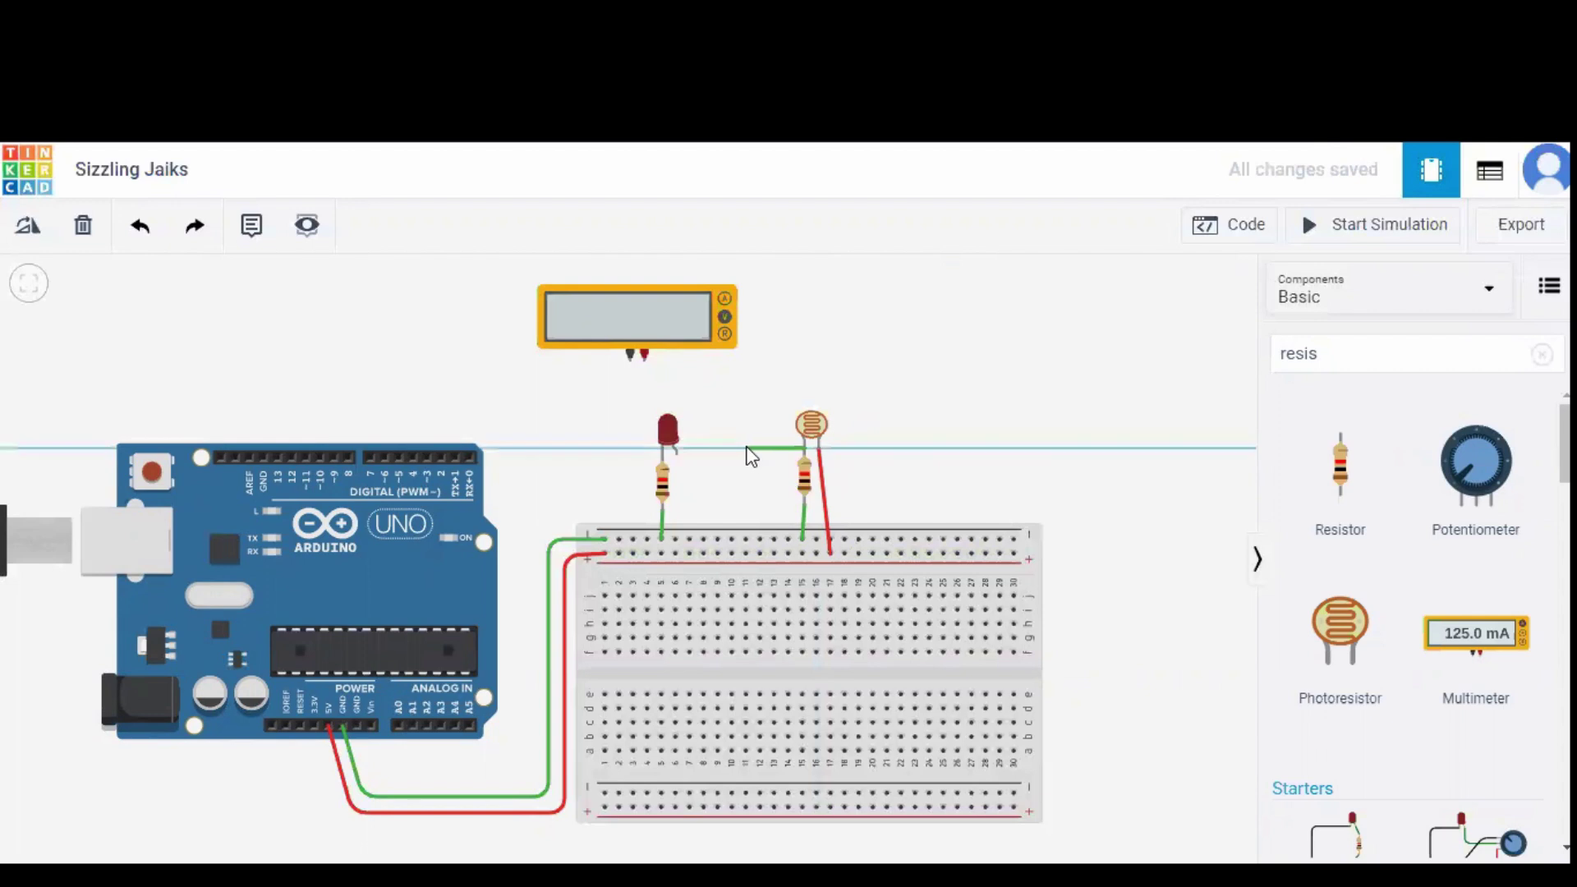
left_click(756, 449)
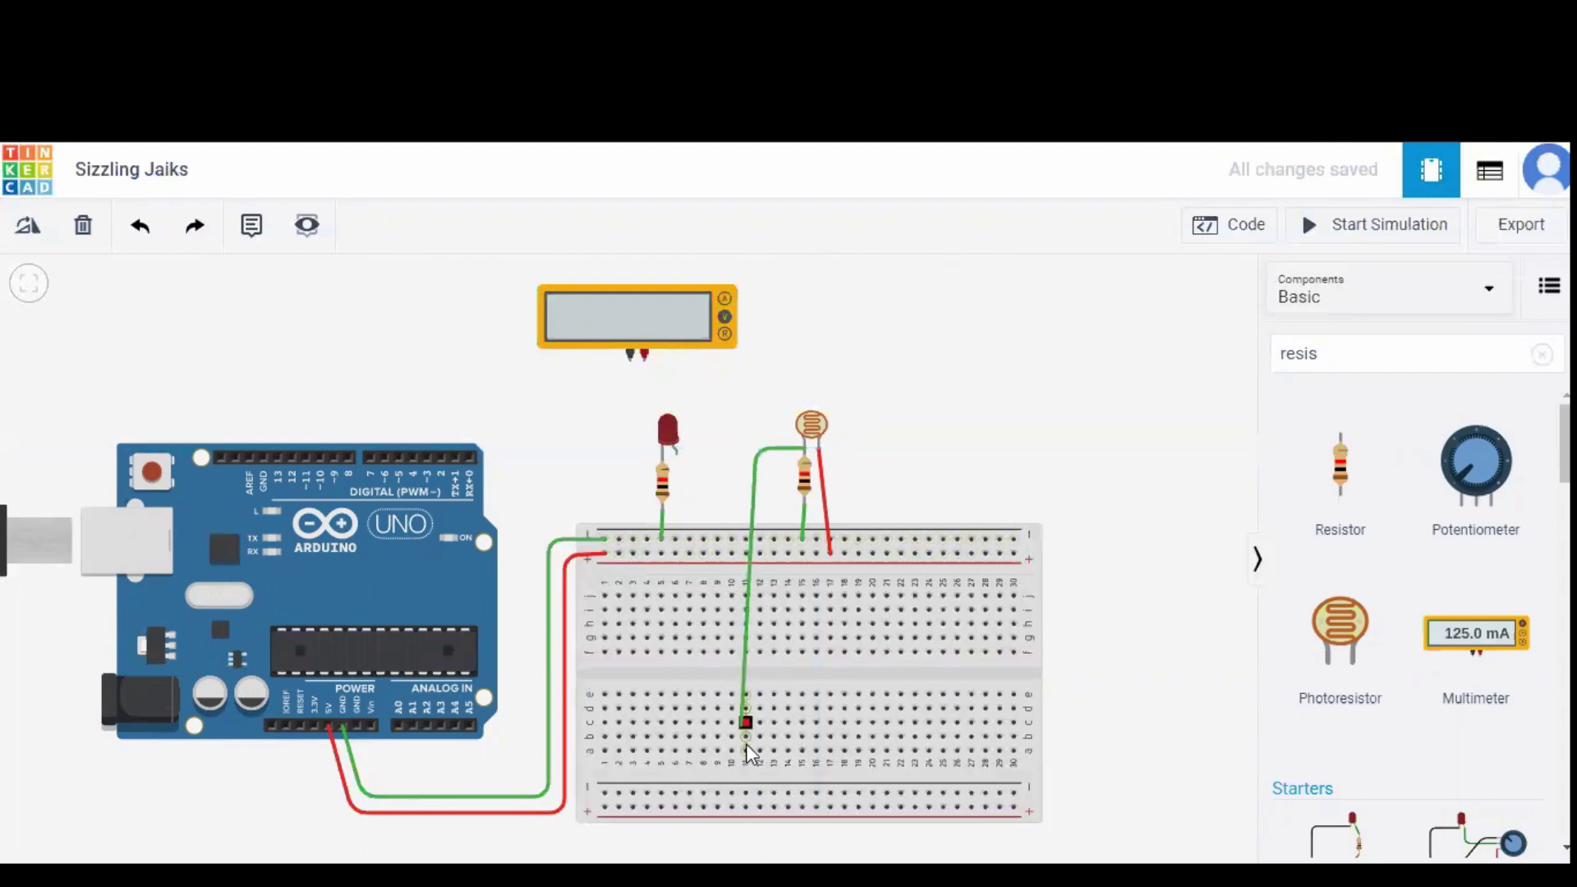
left_click(757, 772)
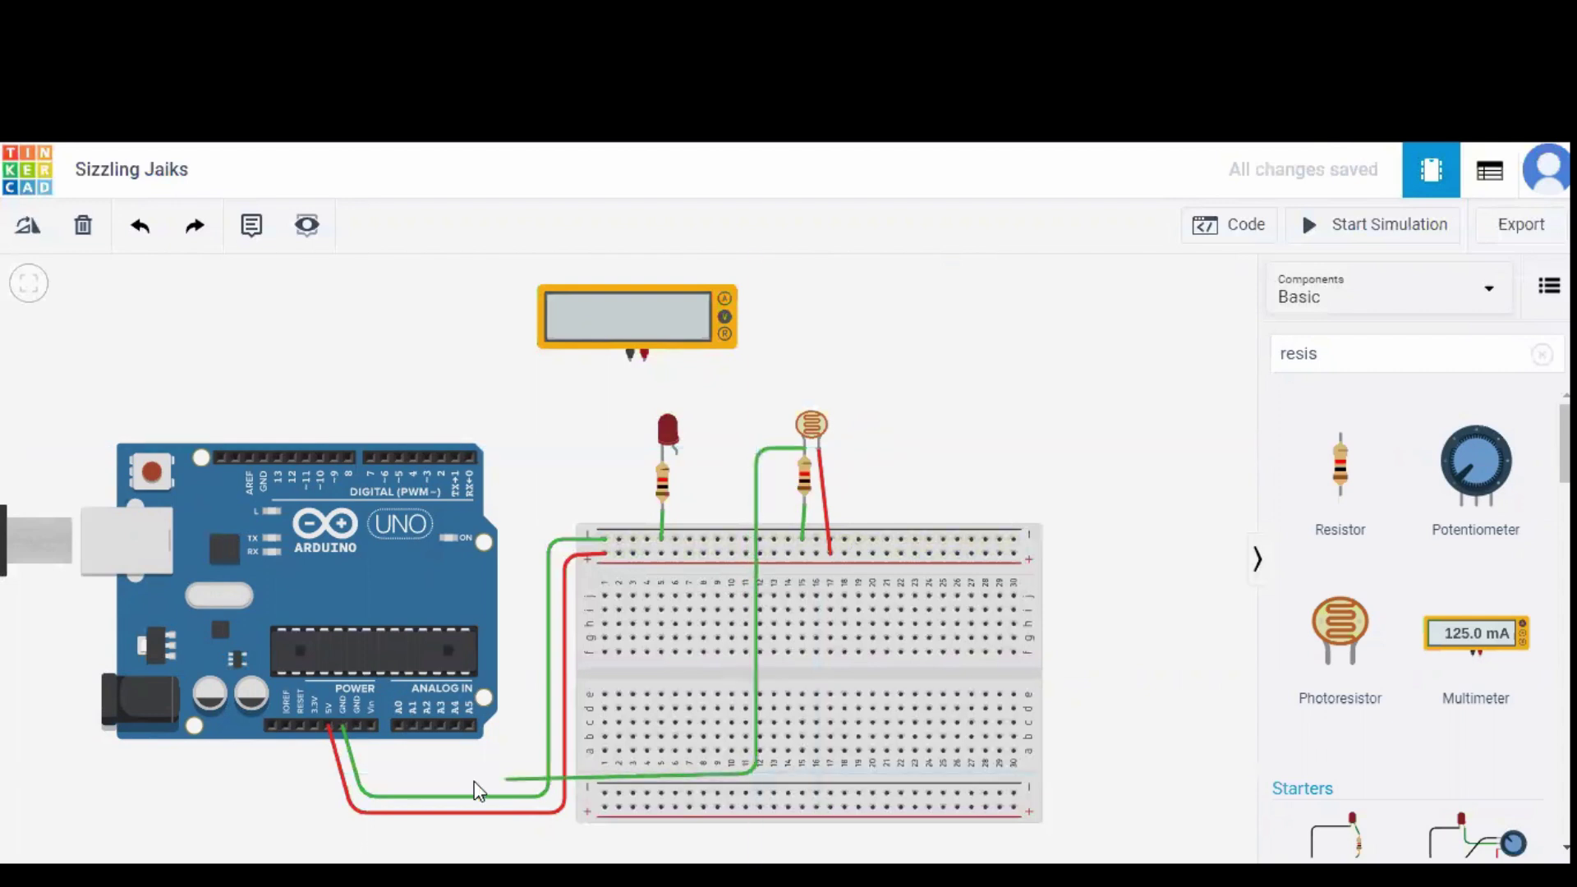
left_click(399, 772)
left_click(397, 723)
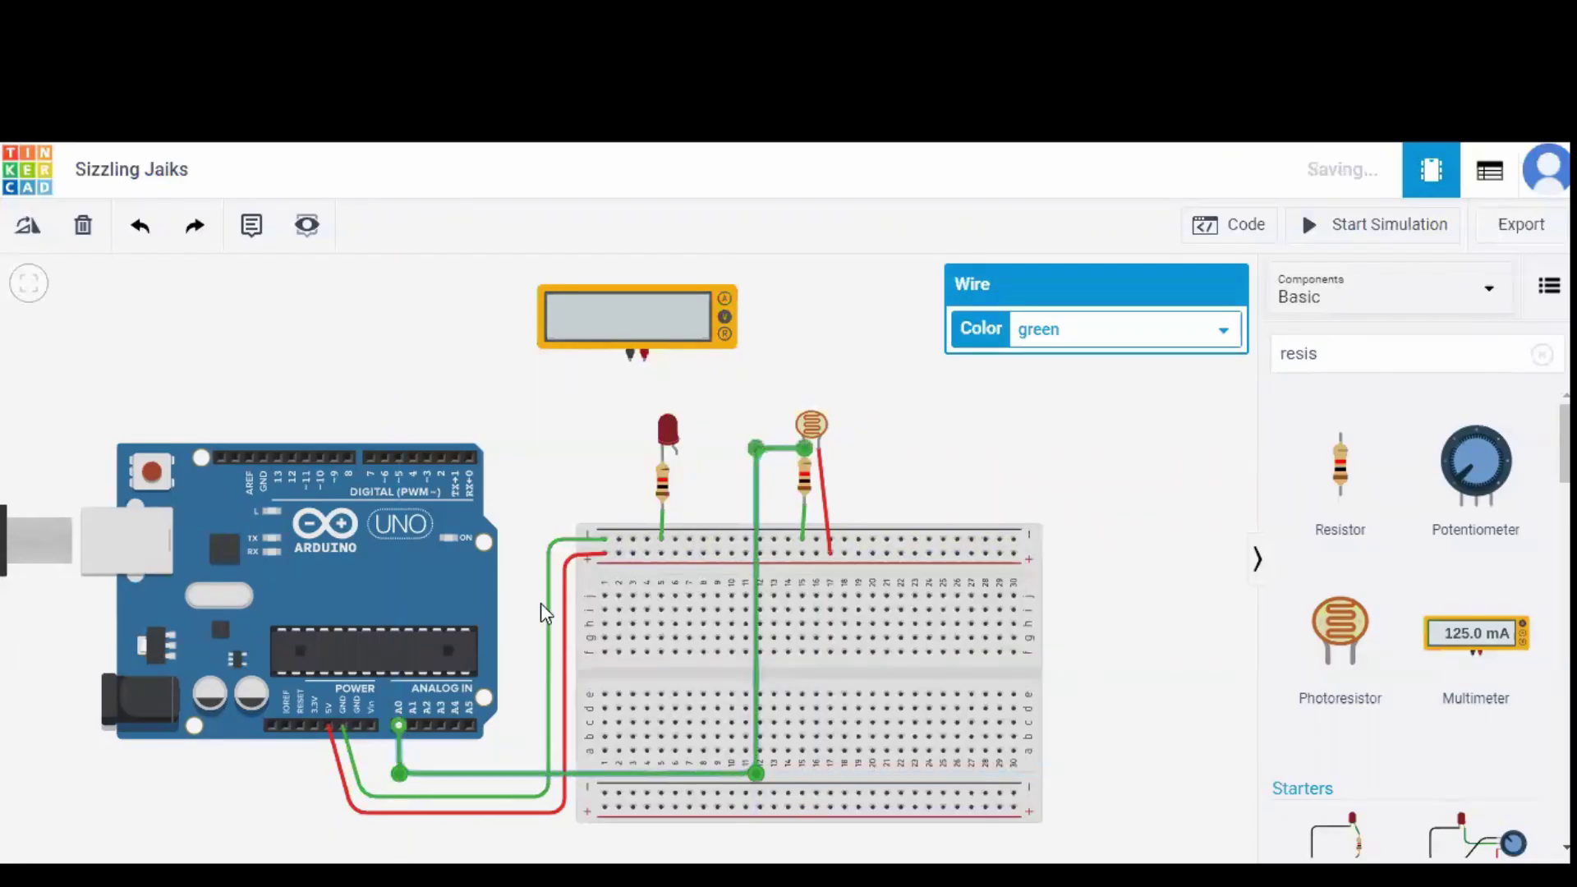
left_click(1050, 333)
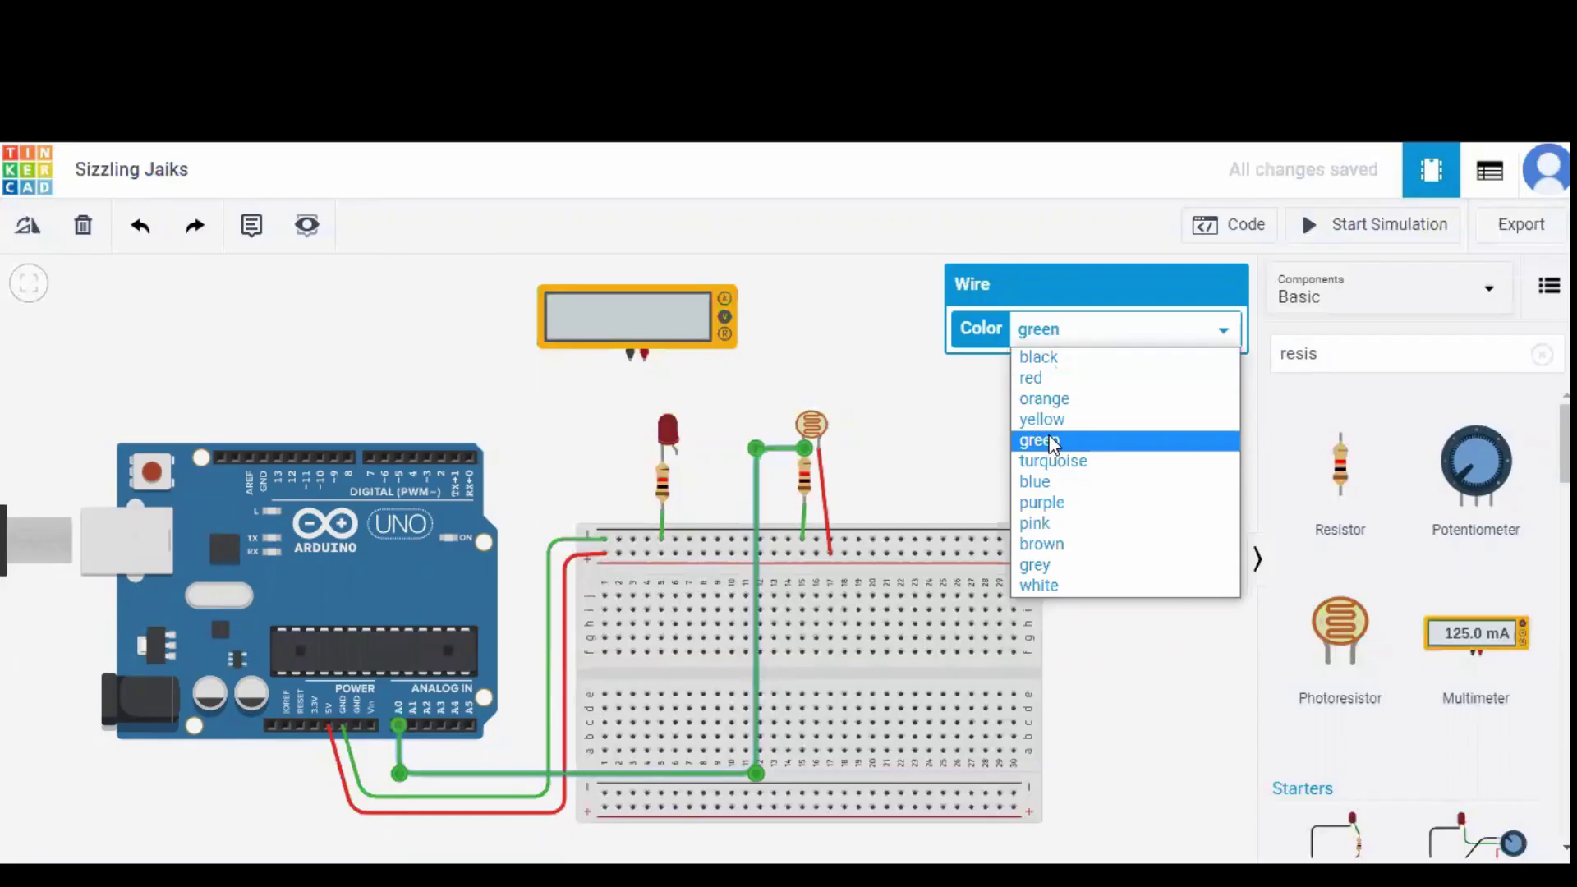
left_click(1060, 400)
left_click(1024, 438)
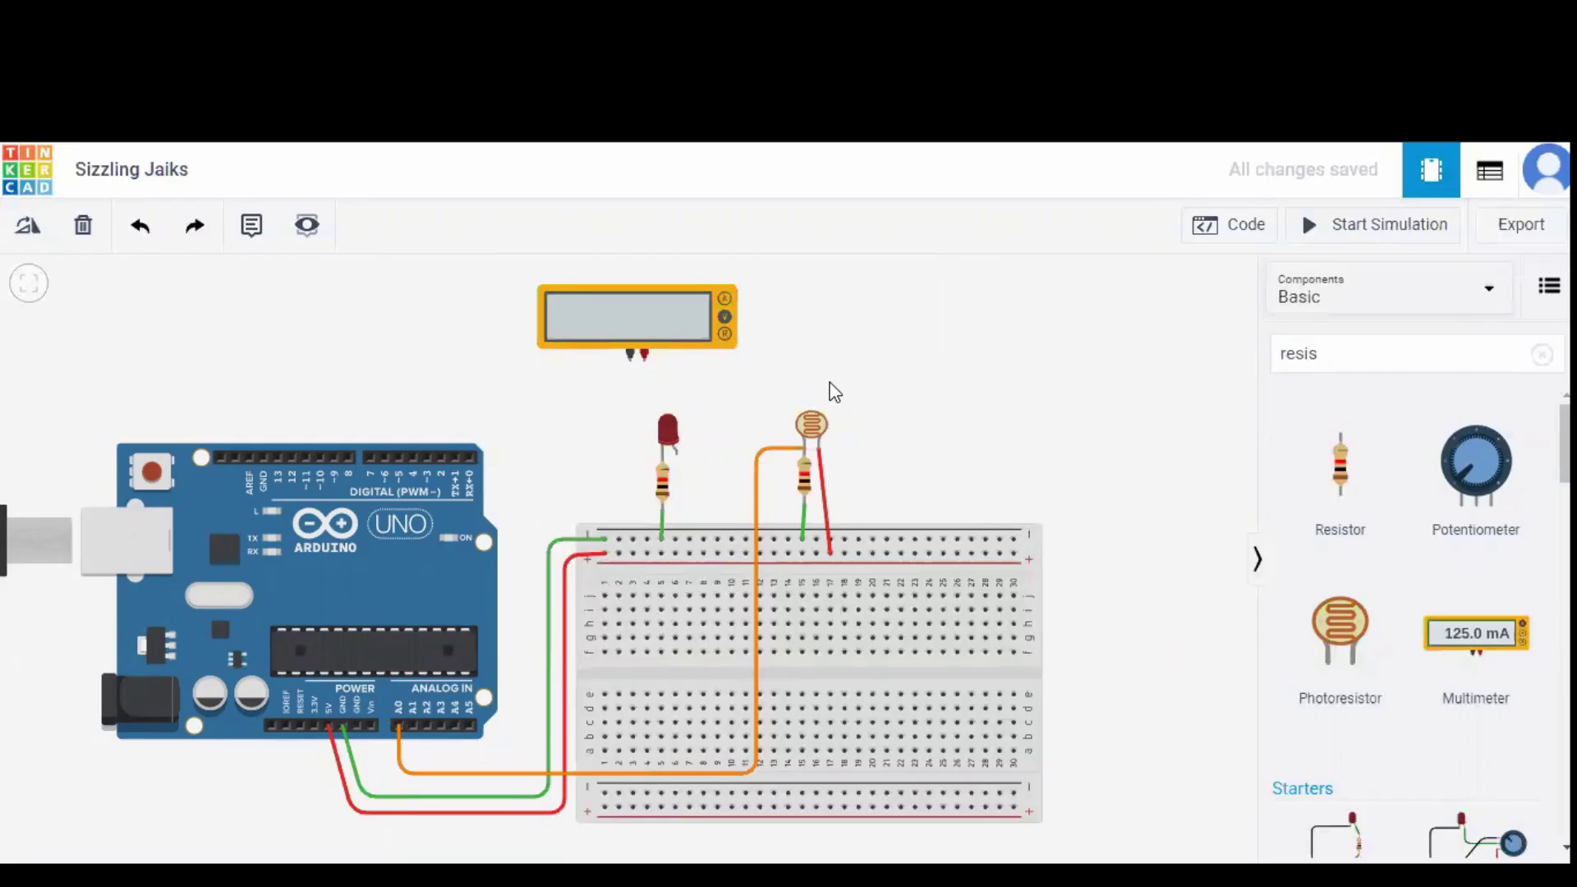
Step: Wire the LED's right leg to the Arduino's digital pin 9 and colour the wire purple
left_click(675, 454)
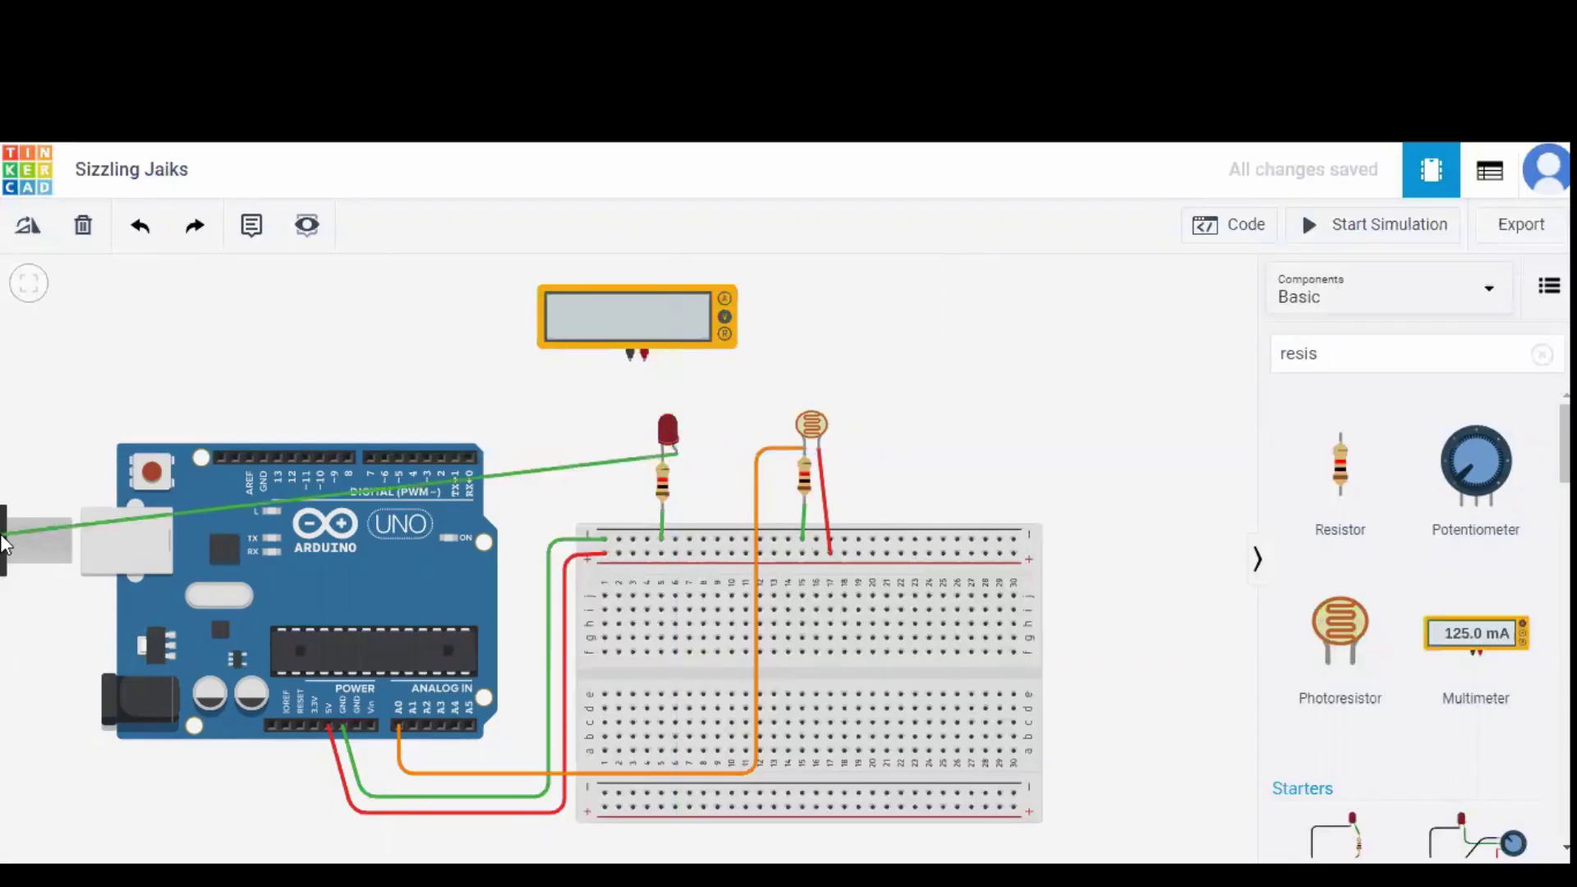
left_click(332, 457)
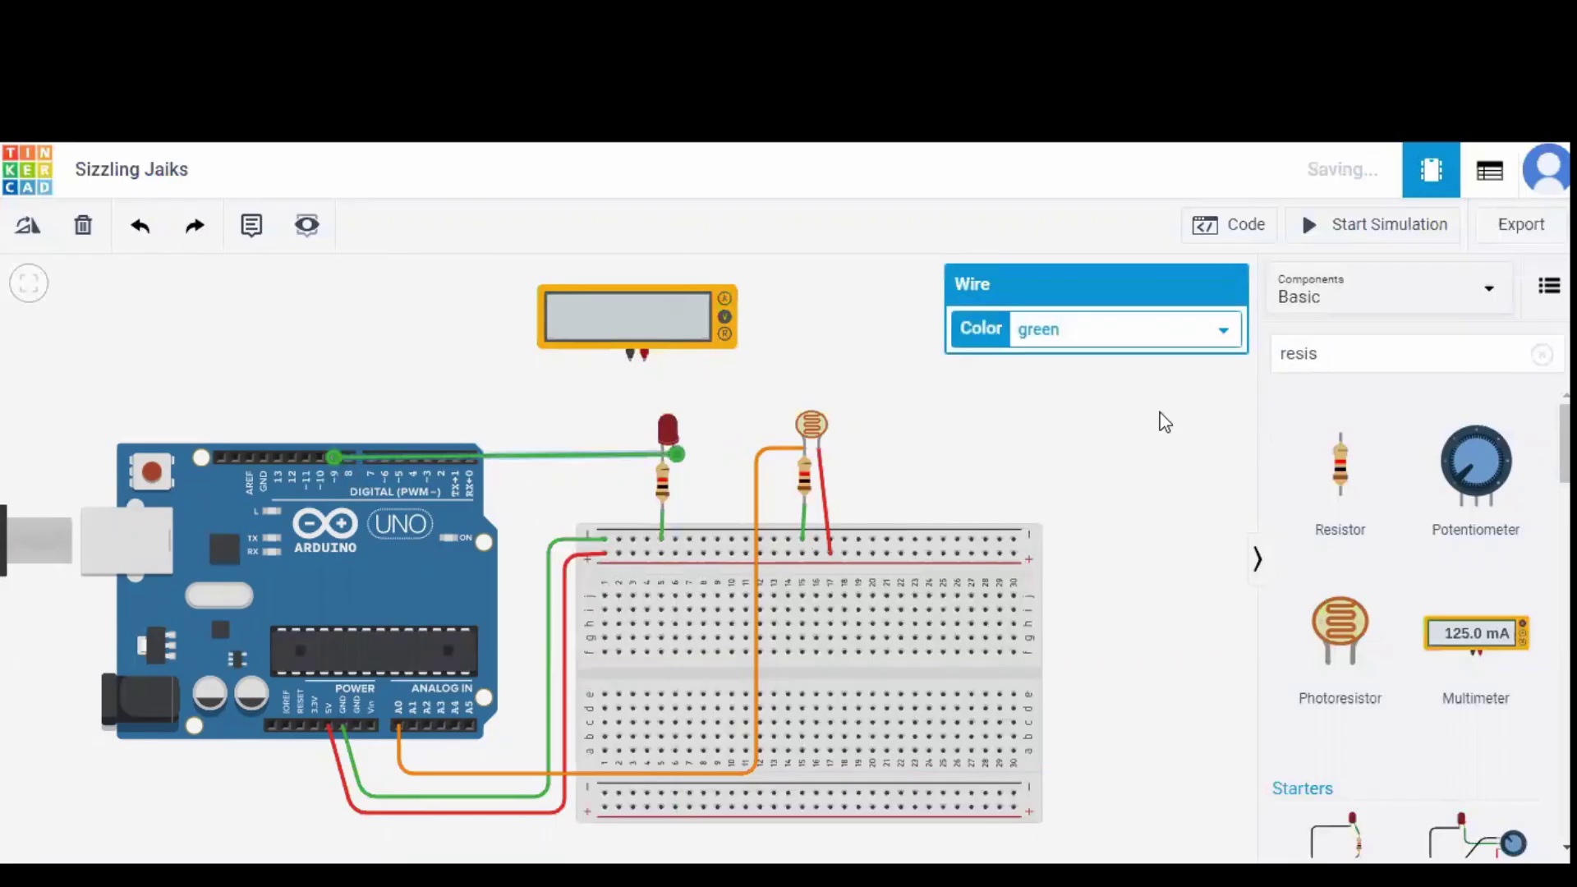
left_click(1144, 328)
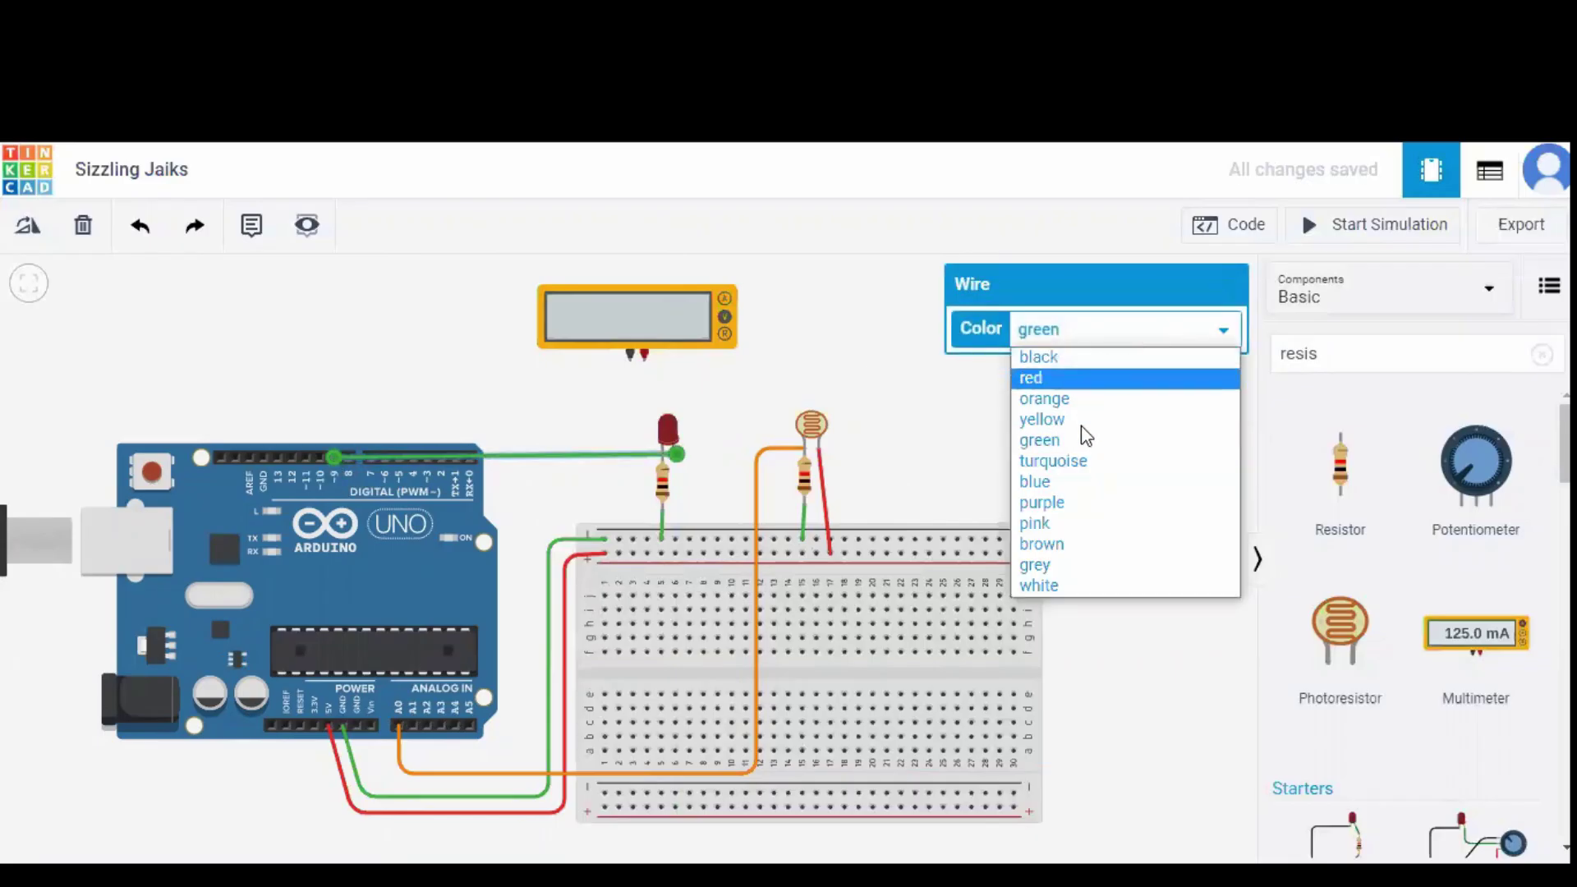
left_click(1093, 499)
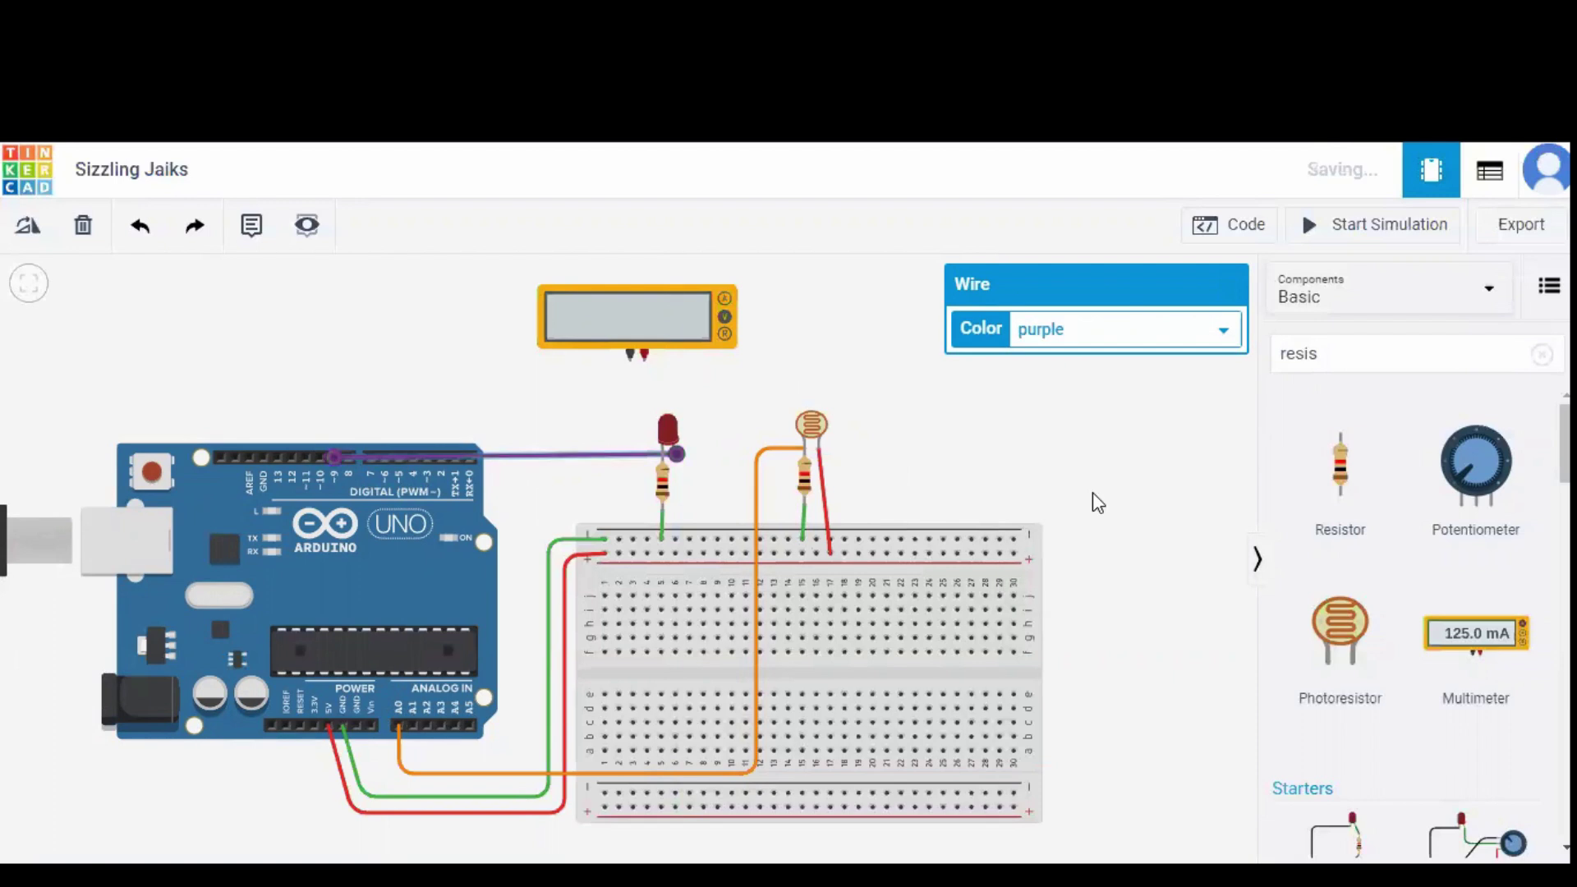
left_click(1055, 464)
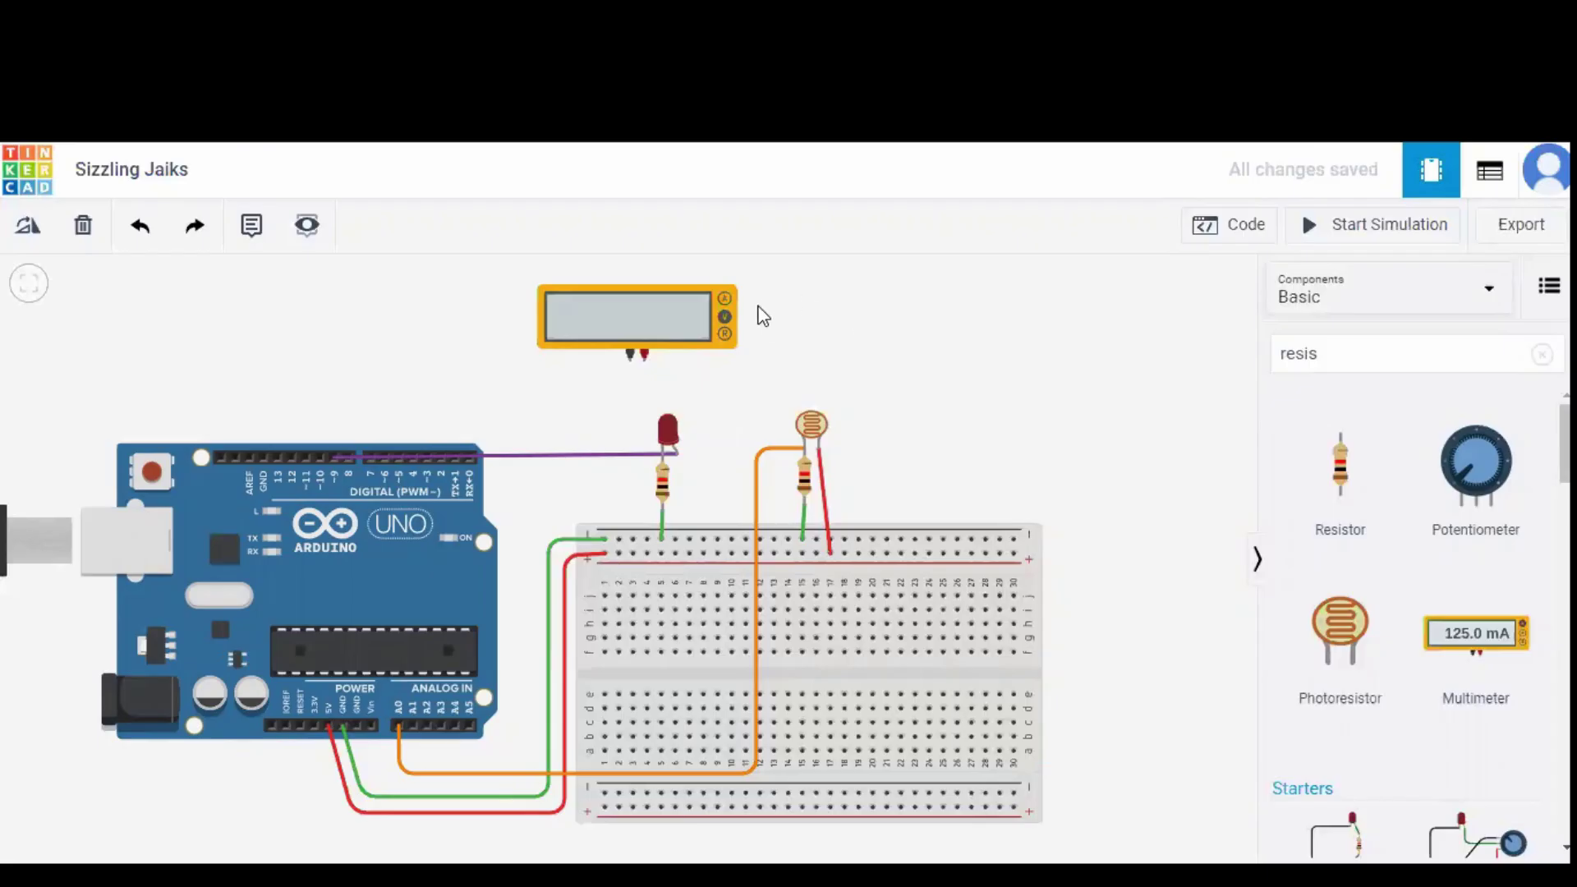
Step: Shift the multimeter right, between the LED and the photoresistor, and run a green wire from its negative terminal to the breadboard's upper negative rail
left_click_drag(661, 300, 692, 297)
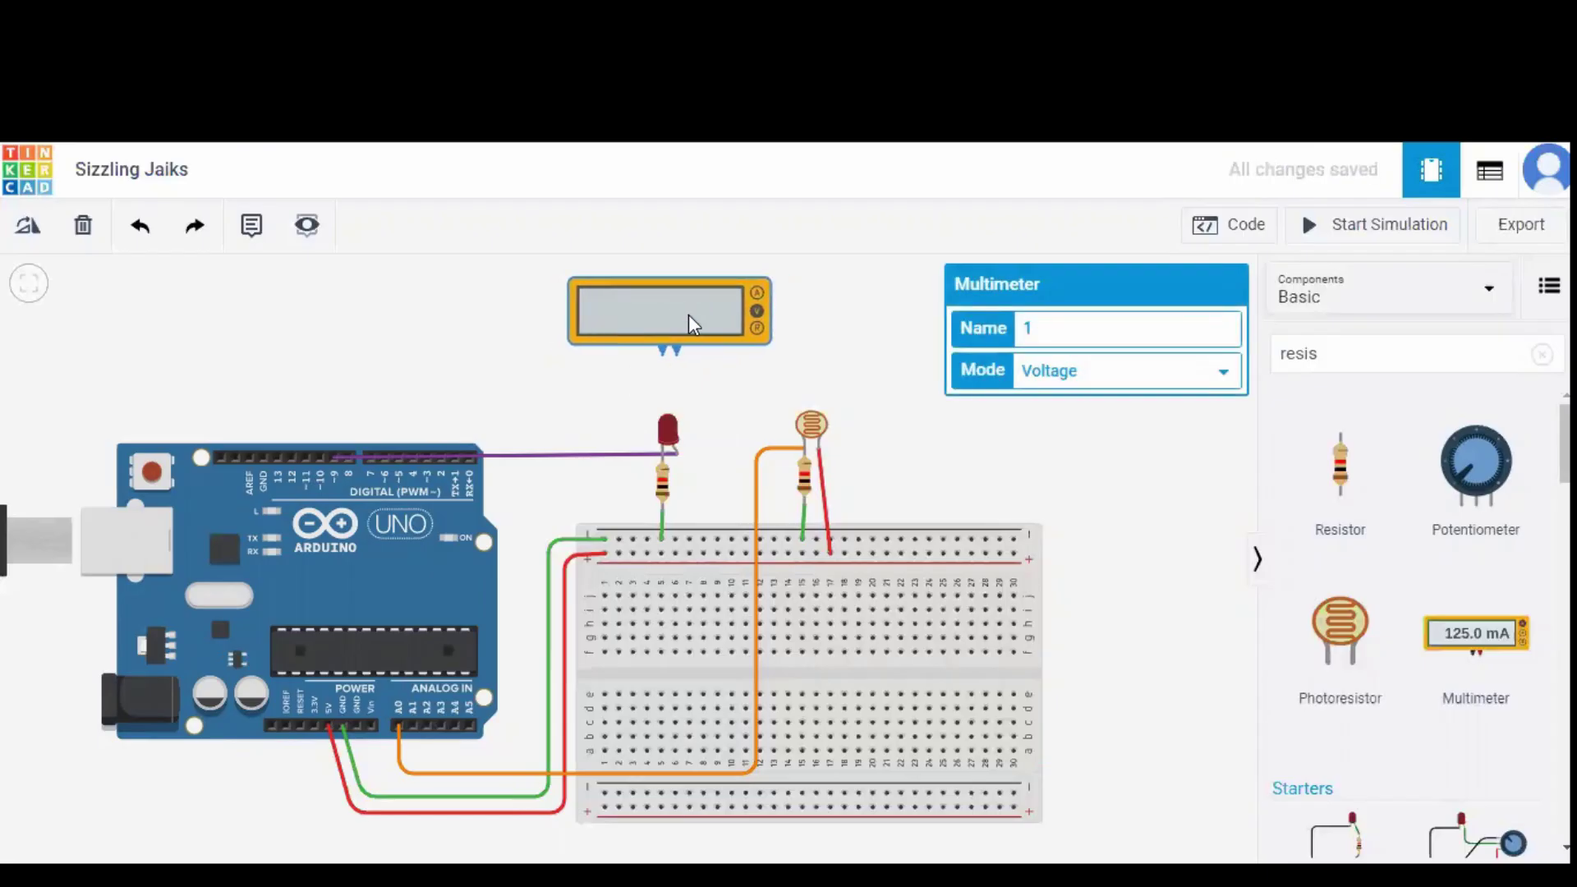
left_click_drag(692, 298, 738, 301)
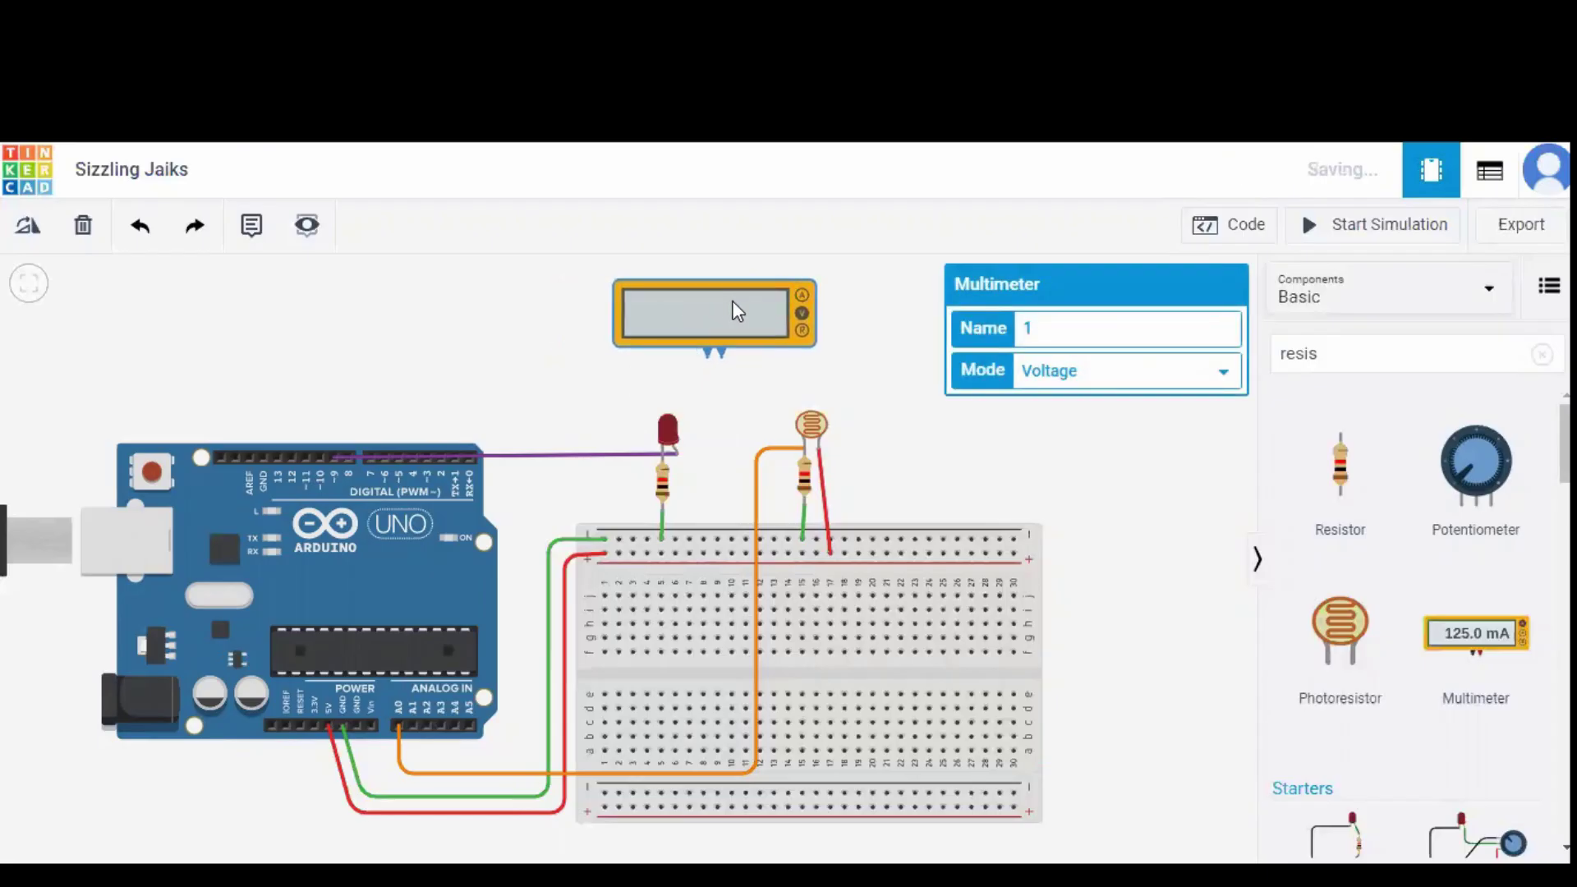
left_click(704, 357)
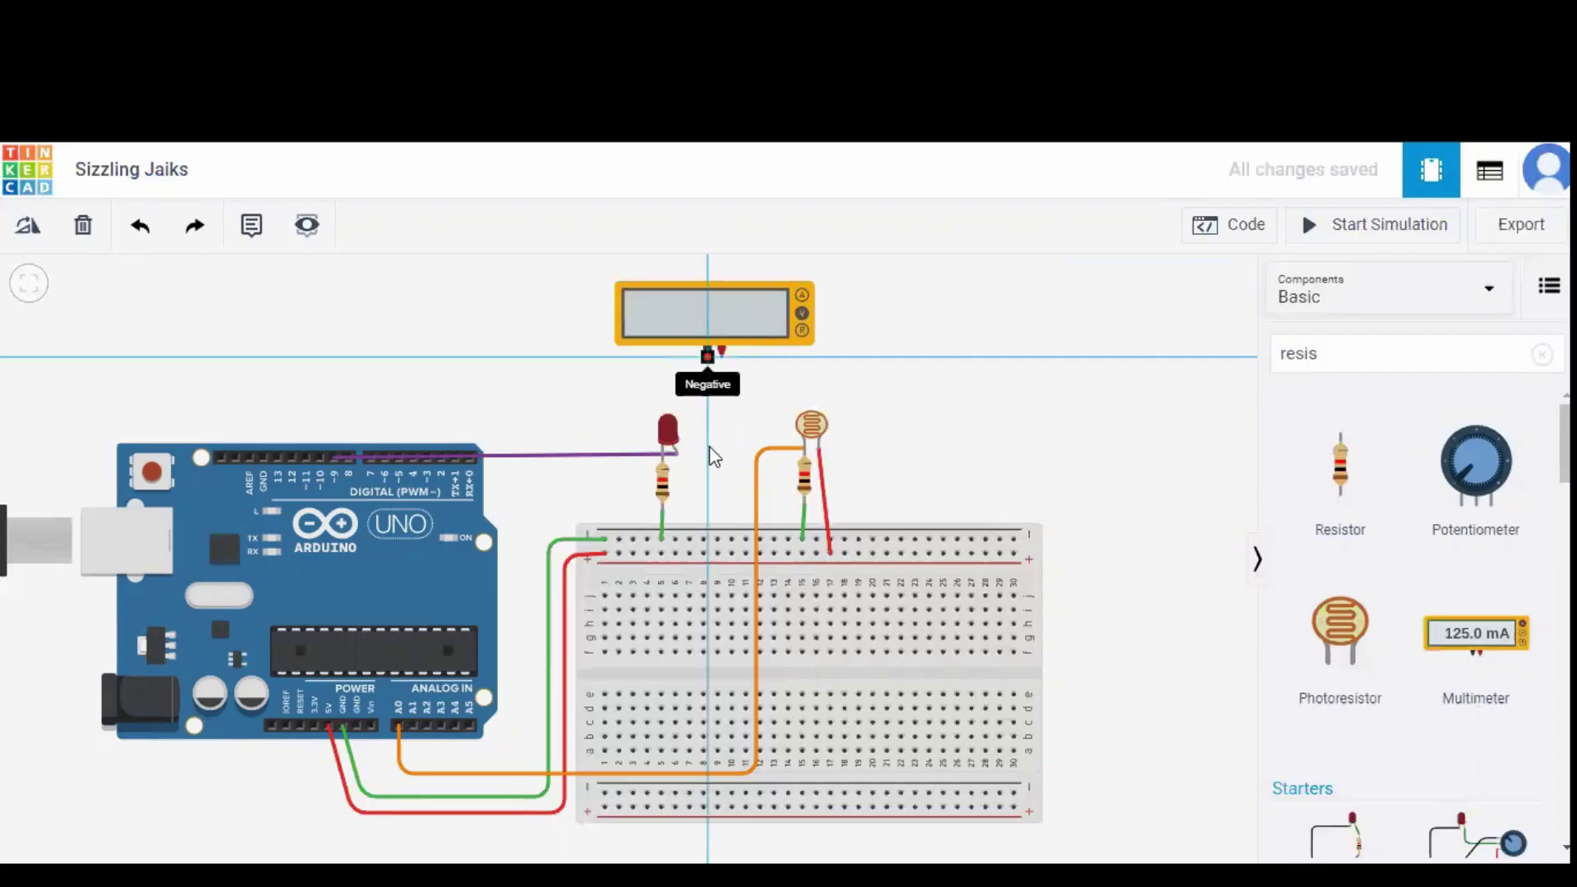
left_click(705, 541)
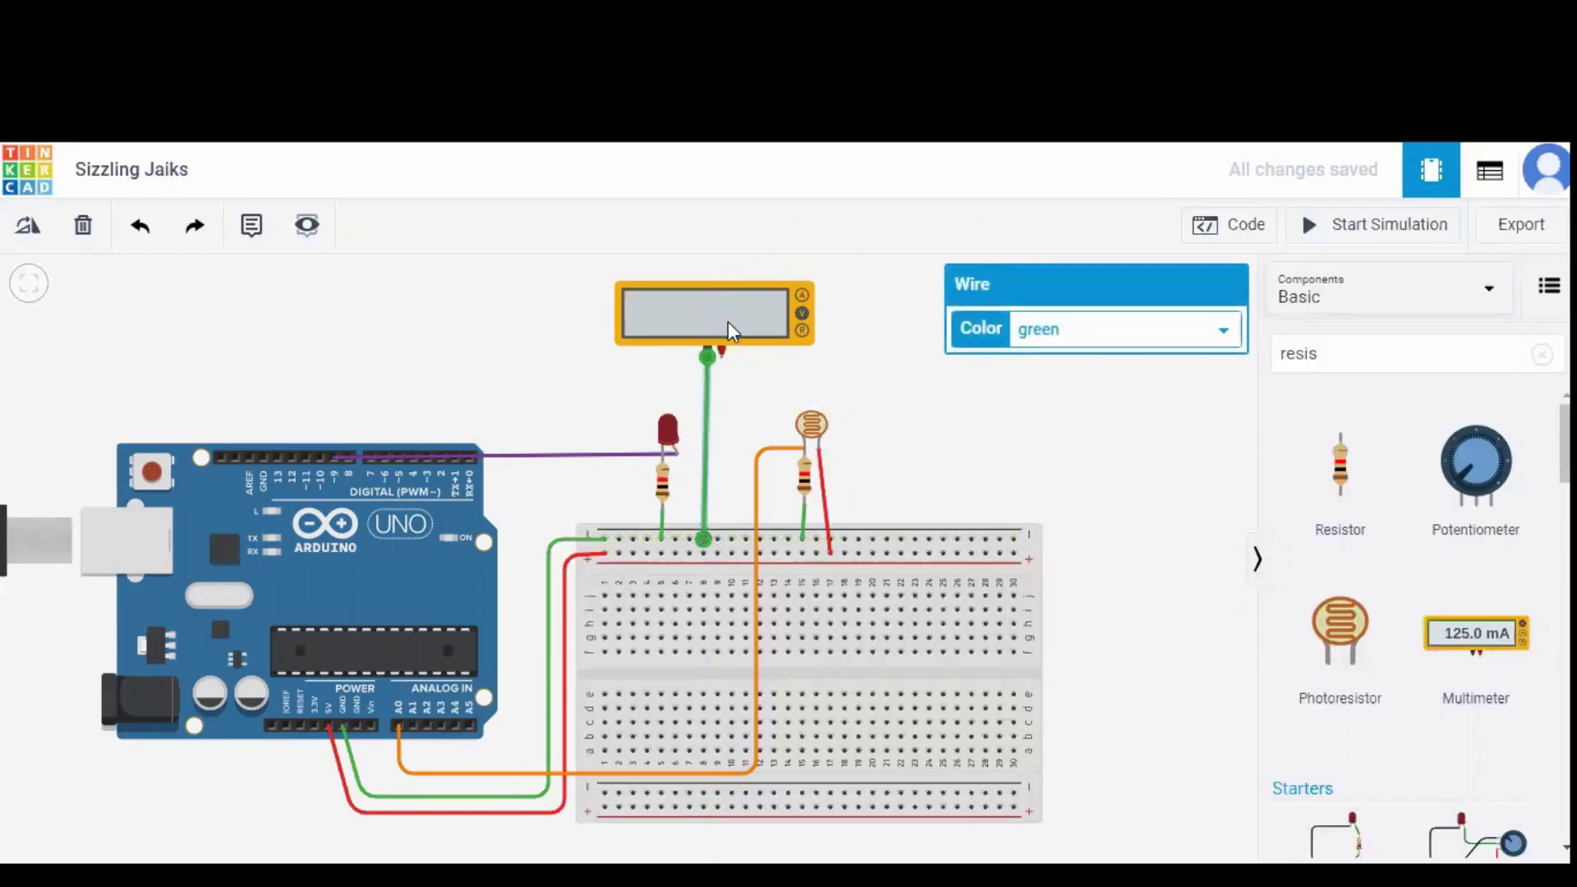
Step: Wire the multimeter's positive terminal to the Arduino's digital pin 9 and colour the wire purple
left_click(722, 358)
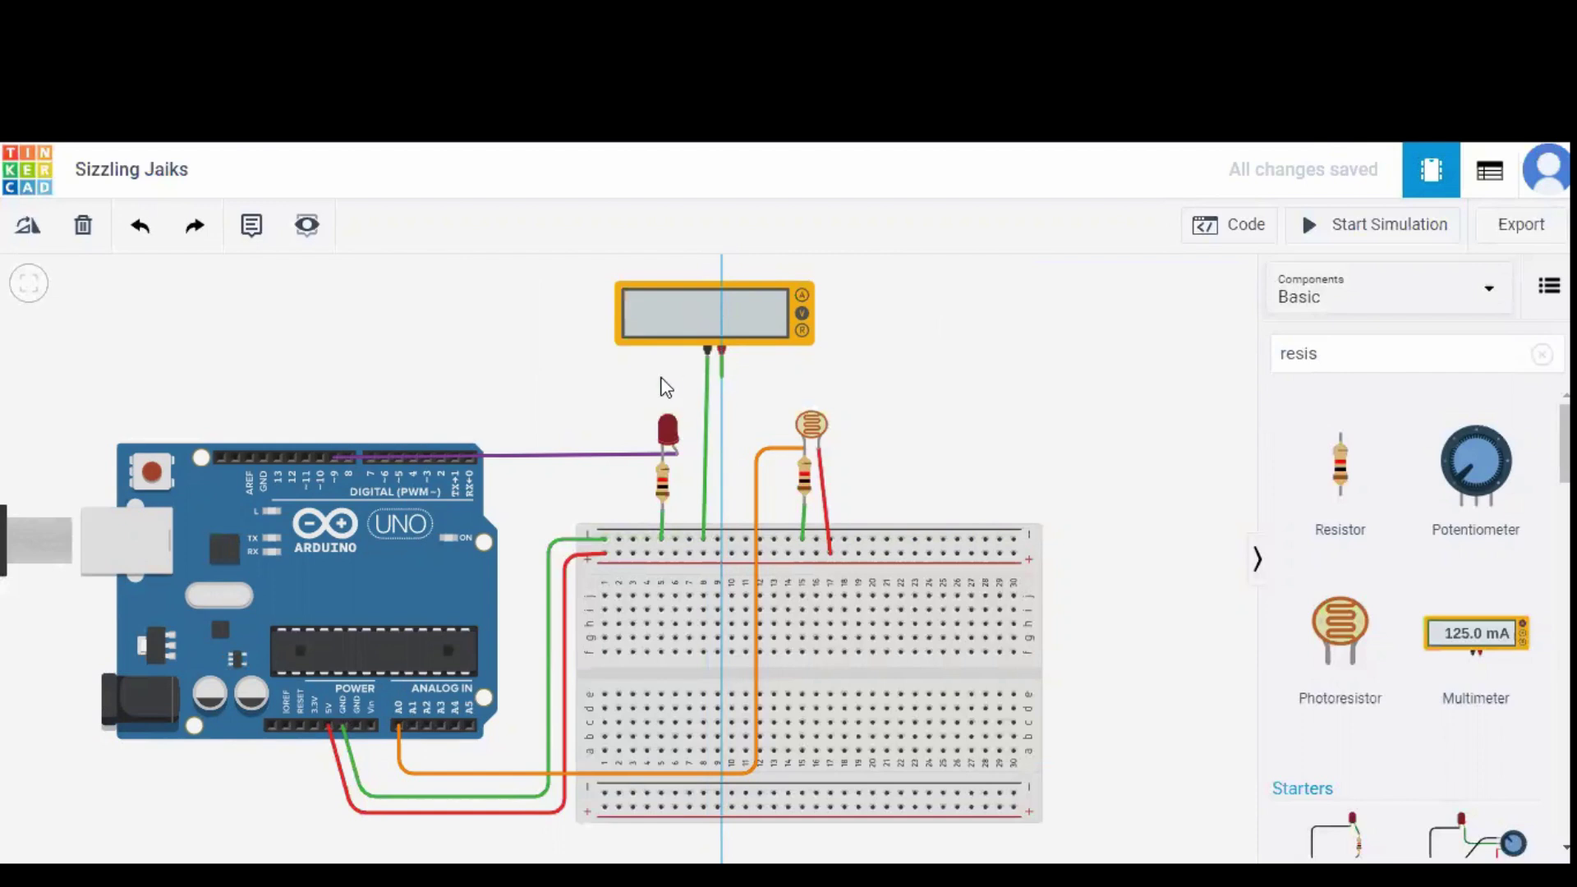
left_click(333, 460)
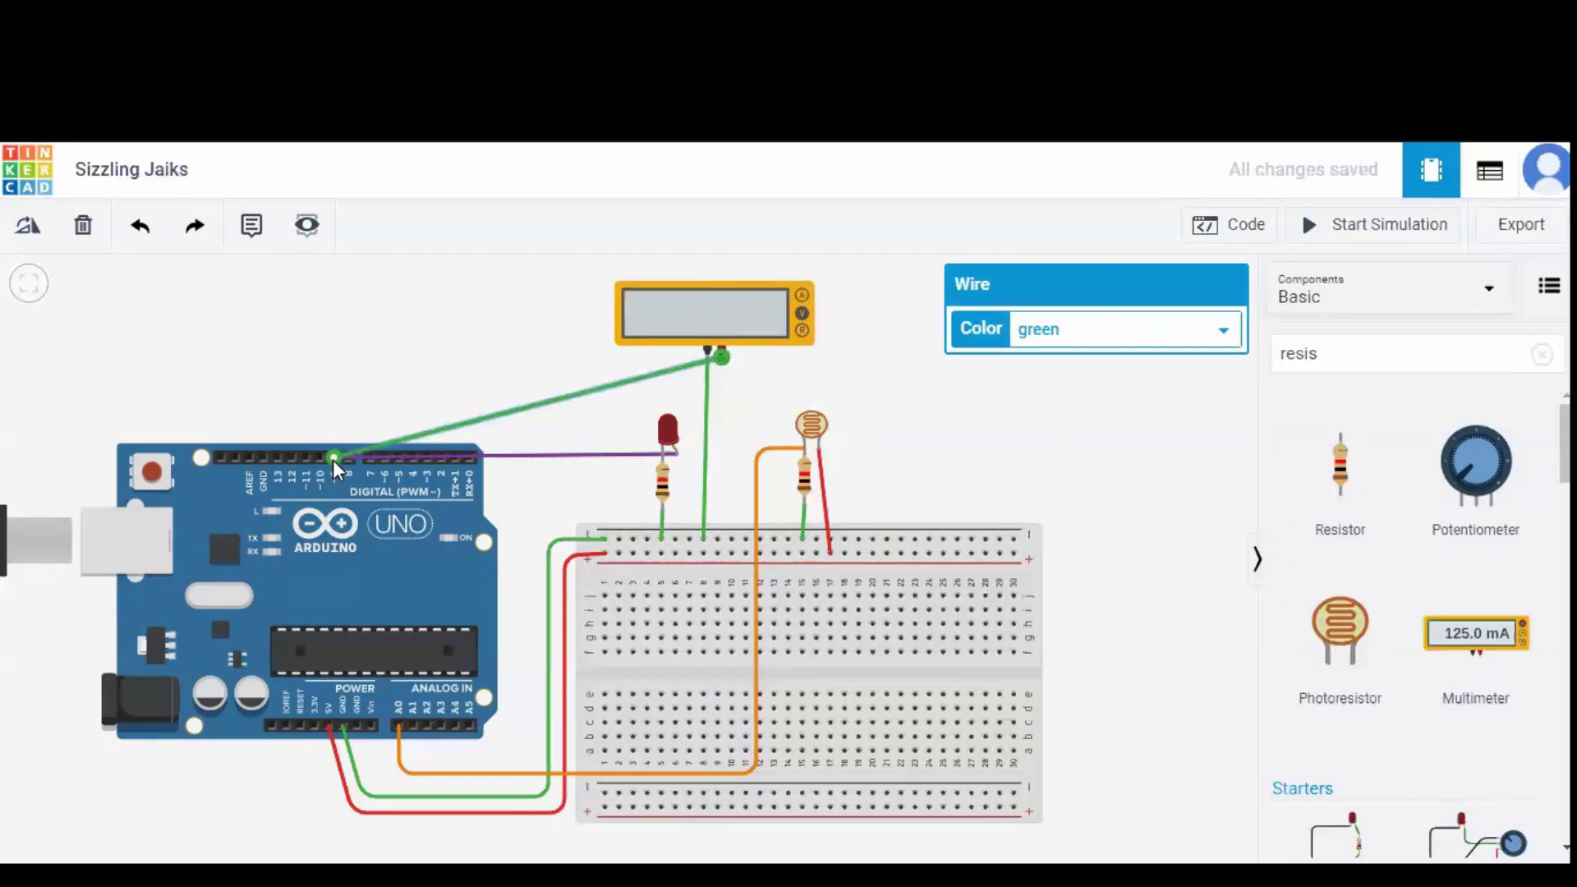
left_click(1120, 331)
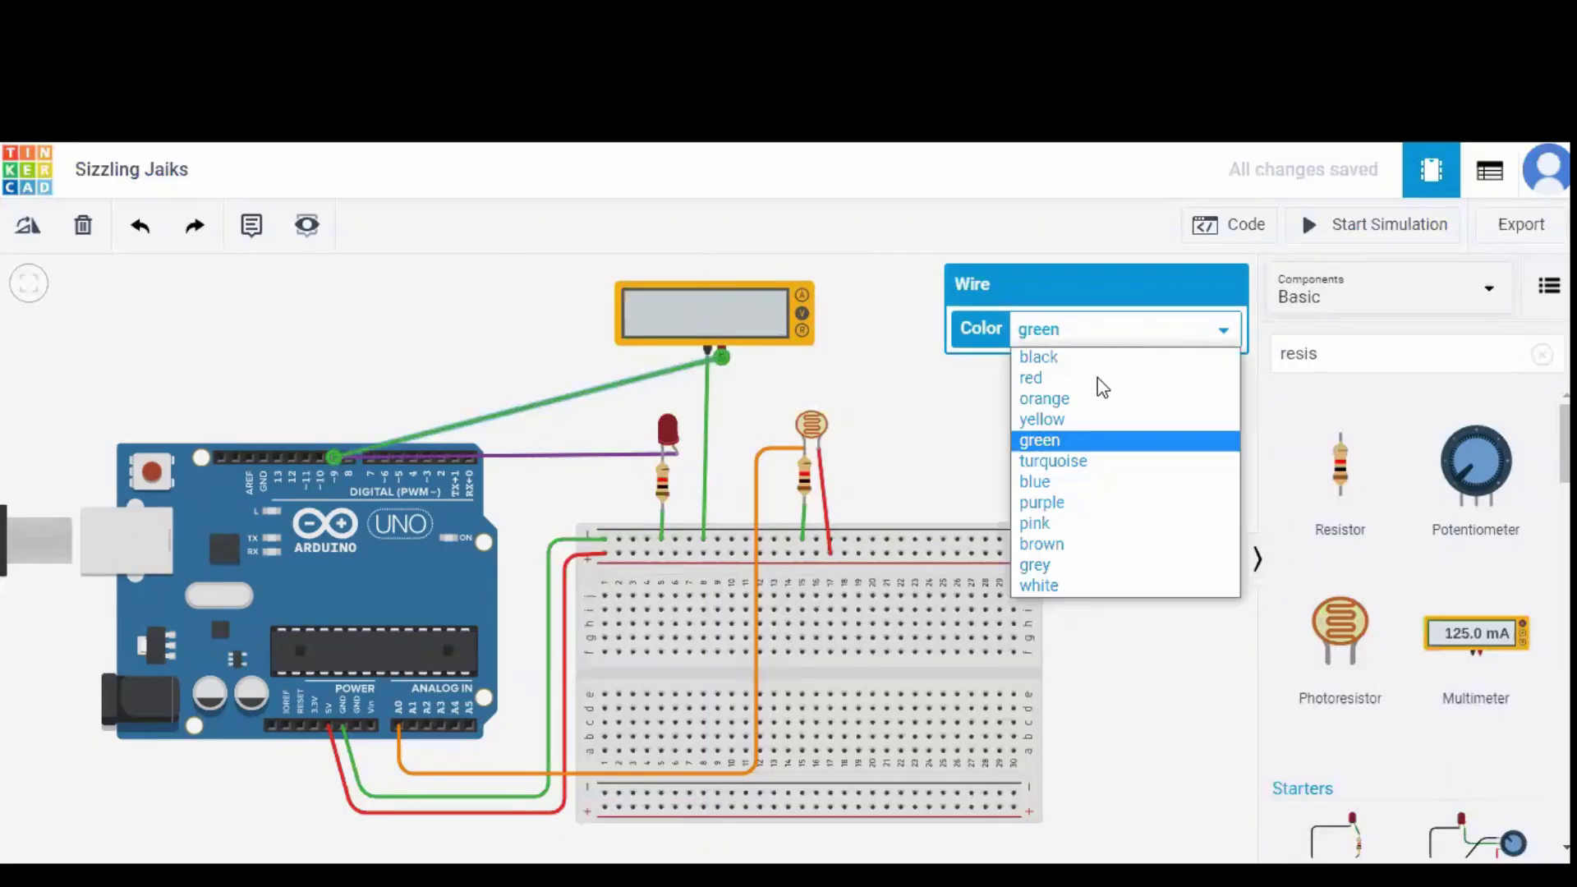
left_click(1079, 503)
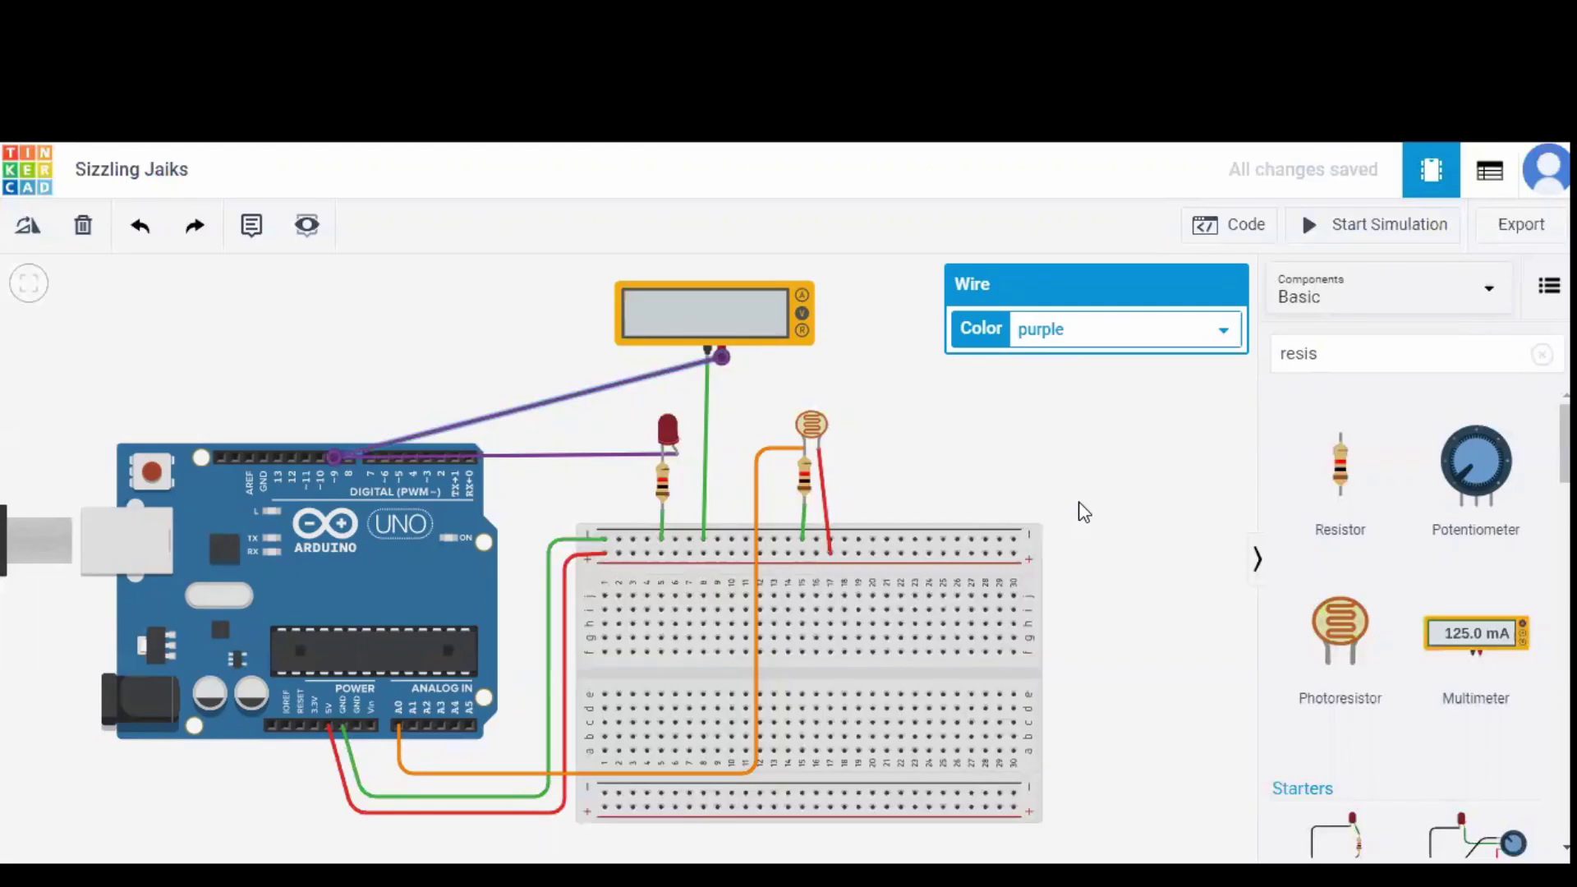
left_click(1080, 504)
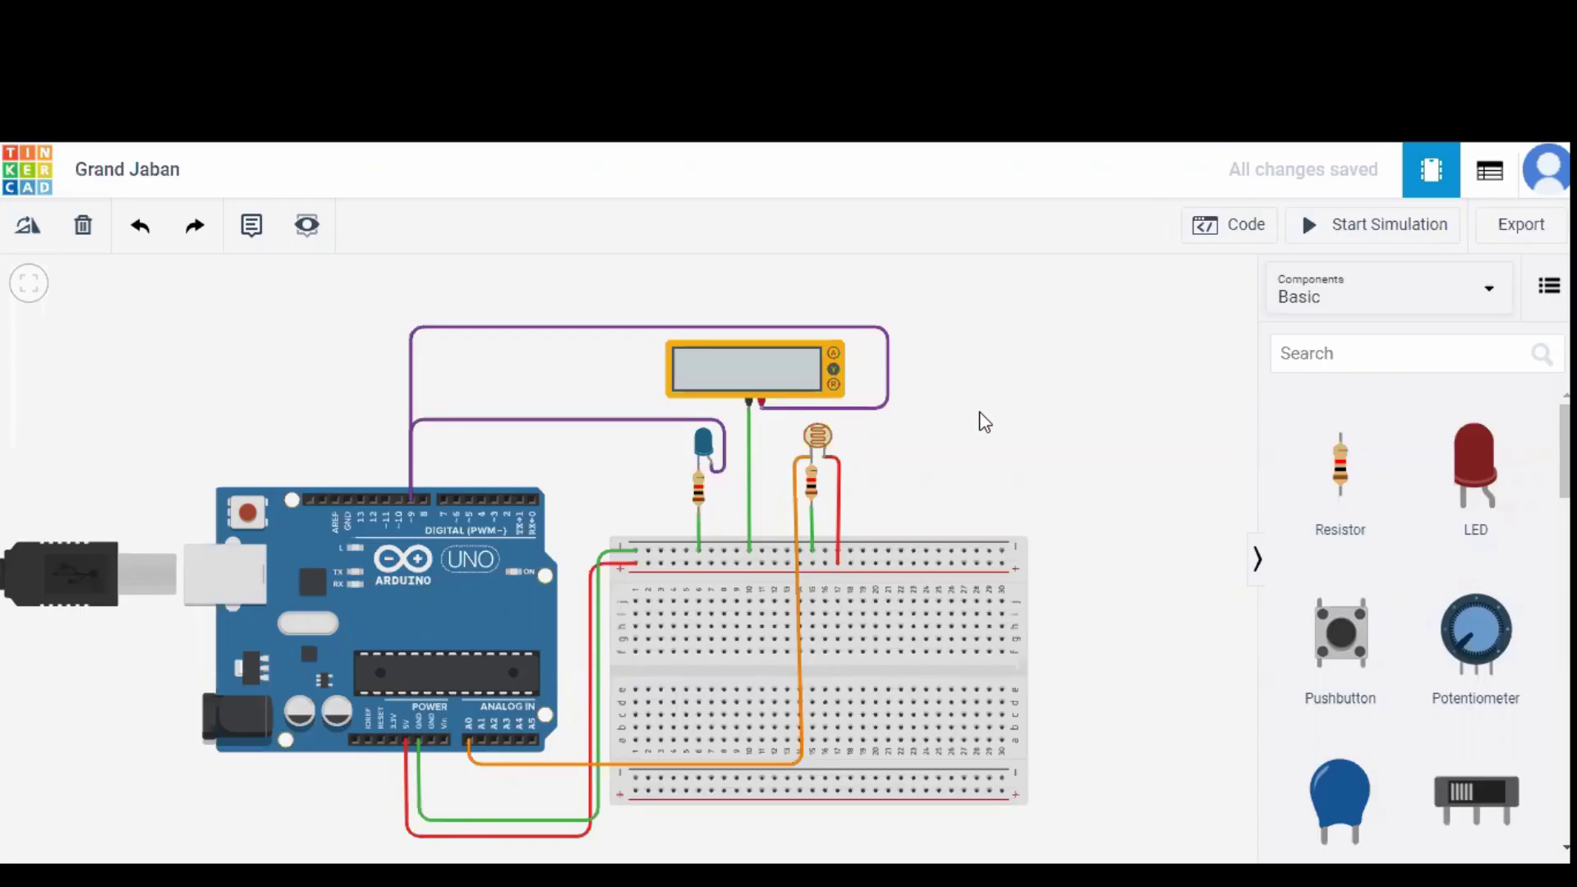
Step: Open the Arduino's code editor and switch it from blocks to text only, accepting the loss of the blocks
left_click(1227, 229)
left_click(979, 297)
left_click(974, 389)
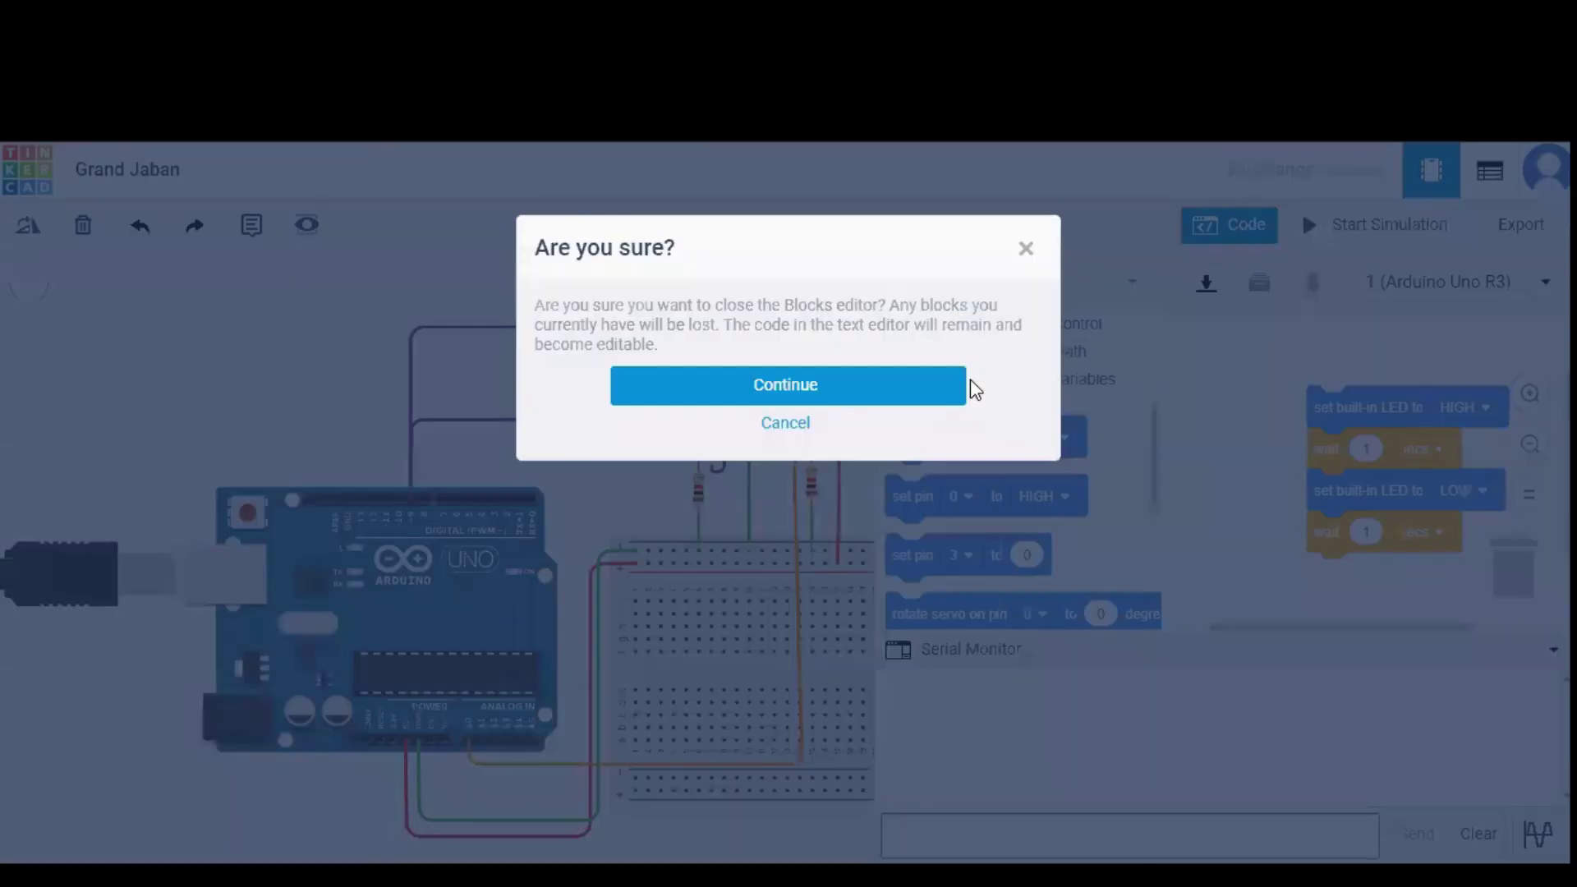
left_click(894, 396)
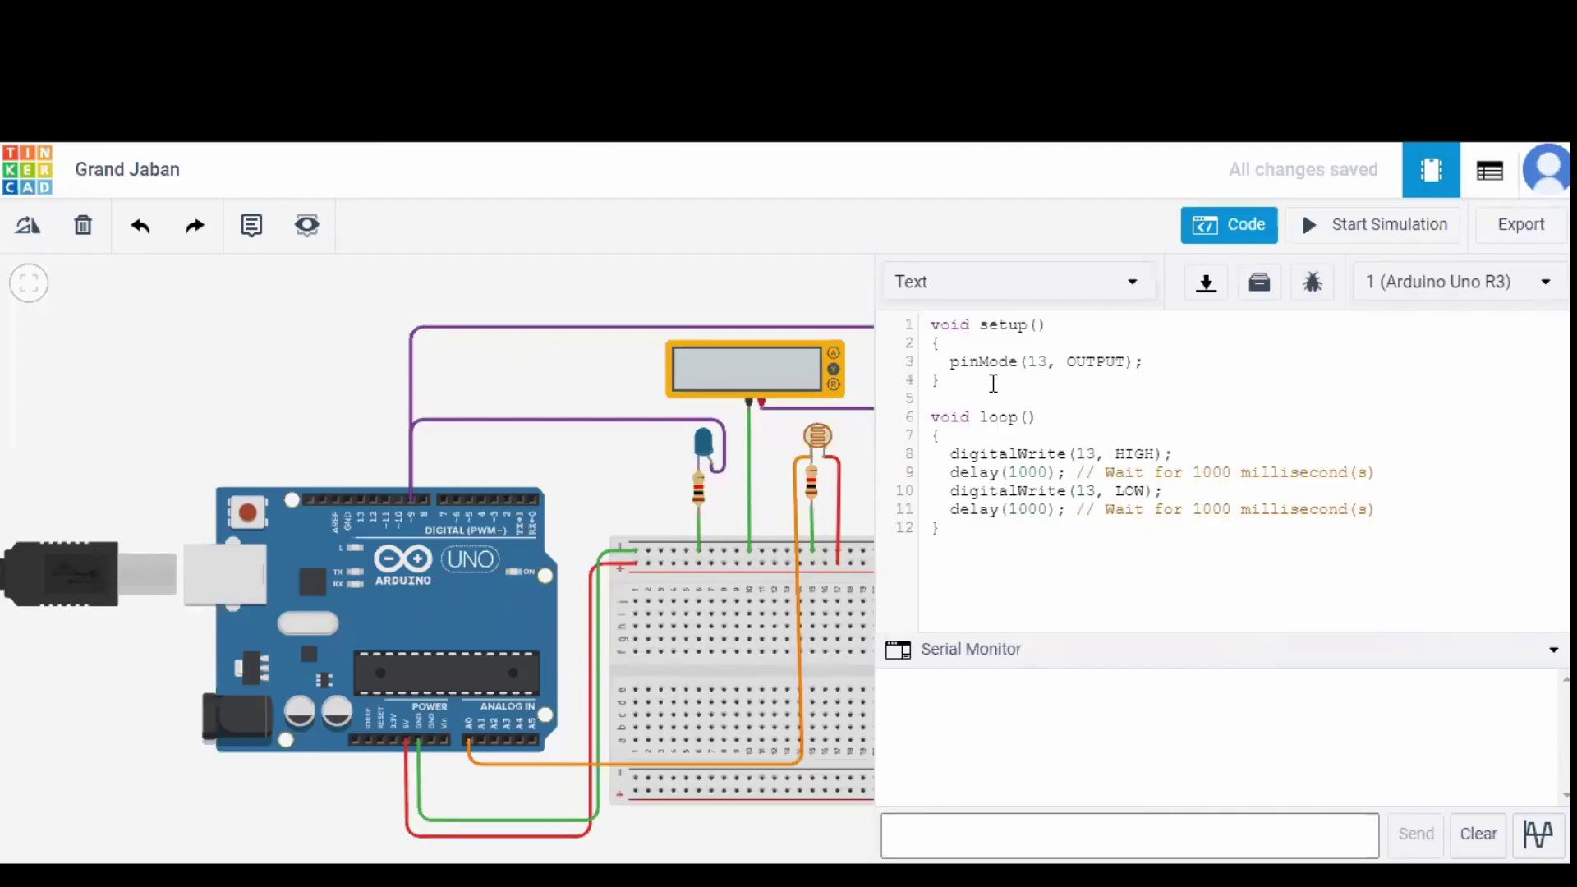
Step: Replace the default sketch with code that reads A0 into sensorValue, prints it over serial at 9600, maps 0-1023 to 0-255 on pin 9, and delays 100
left_click(929, 324)
left_click_drag(936, 353, 955, 535)
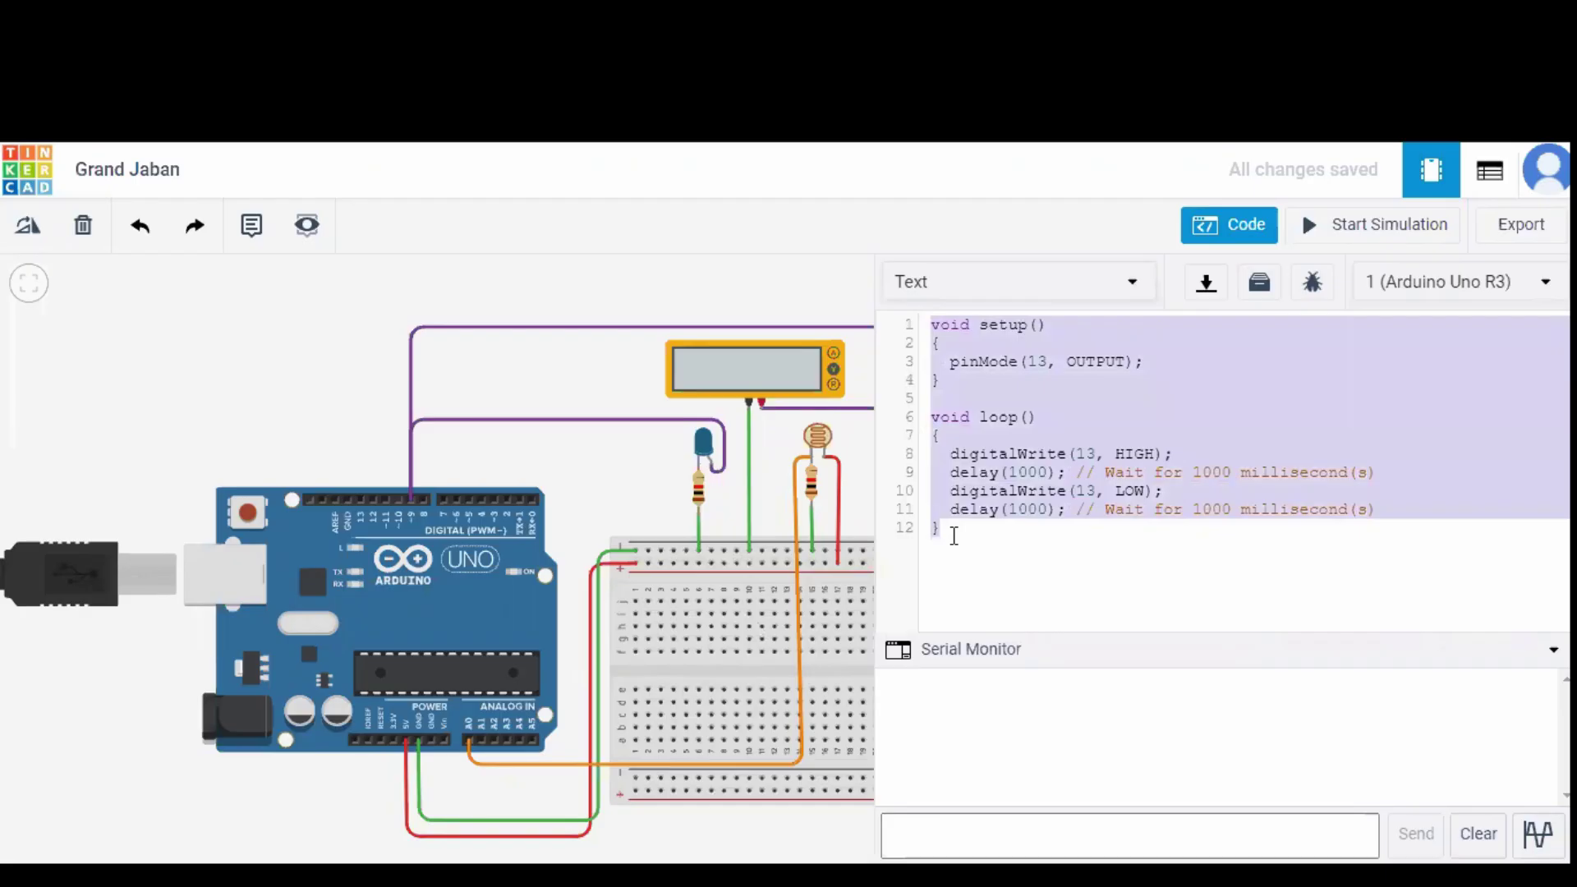
key("Delete")
type("int sensorValue = 0; void setup() { pinMode(A0, INPUT); Serial.begin(9600); pinMode(9, OUTPUT); } void loop() { sensorValue = analogRead(A0); Serial.println(sensorValue); analogWrite(9, map(sensorValue,0,1023,0,255)); delay(100); }")
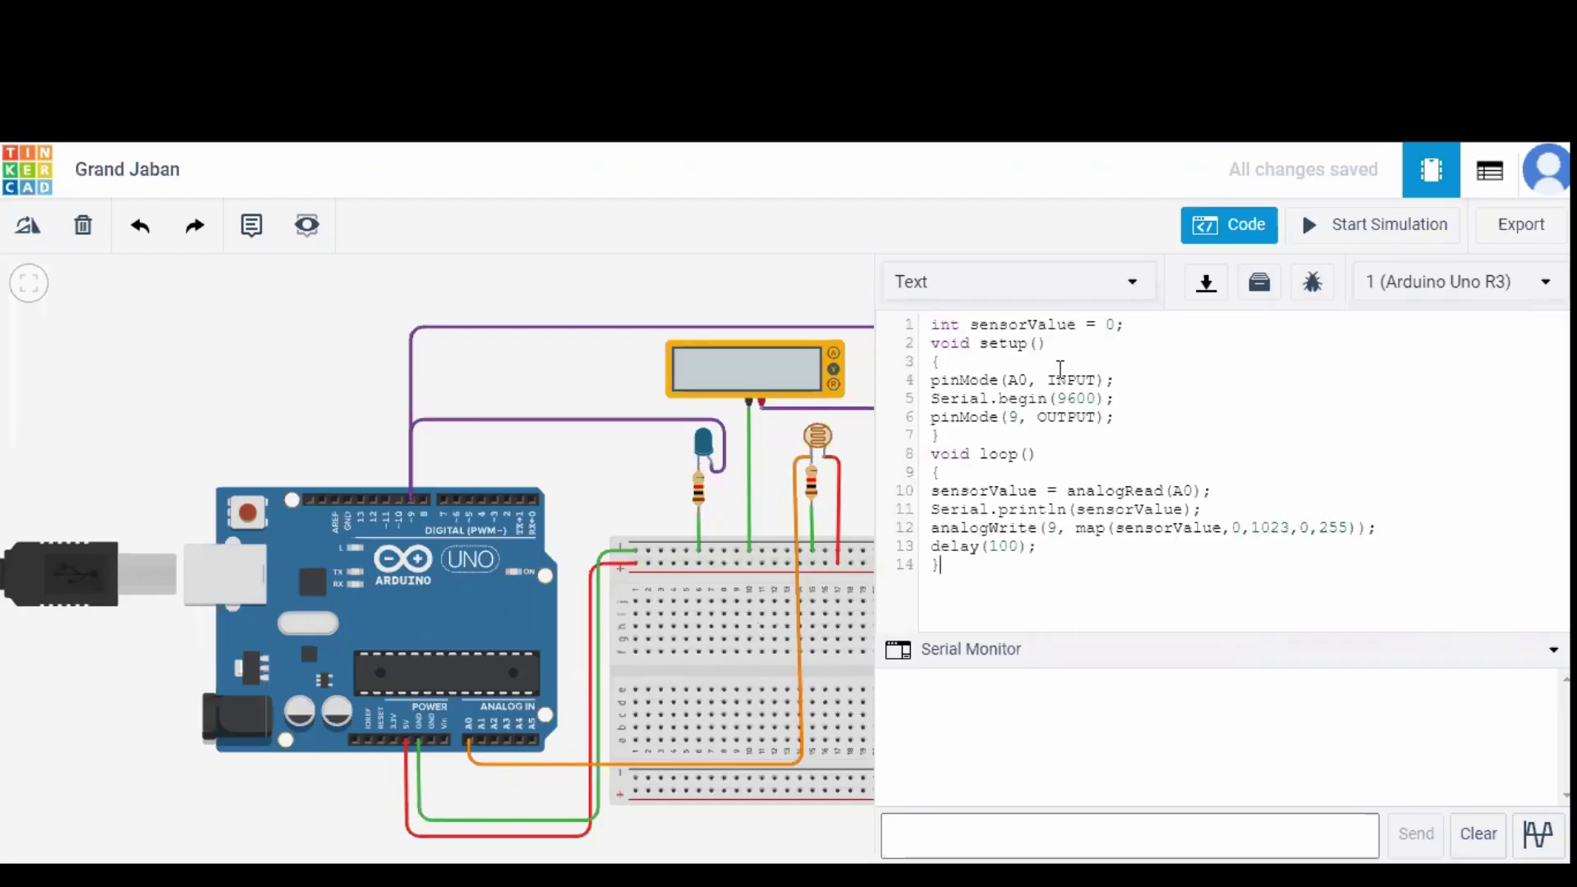
Step: Start the simulation and raise the photoresistor's light level to the middle, then close to maximum
left_click_drag(298, 379, 116, 417)
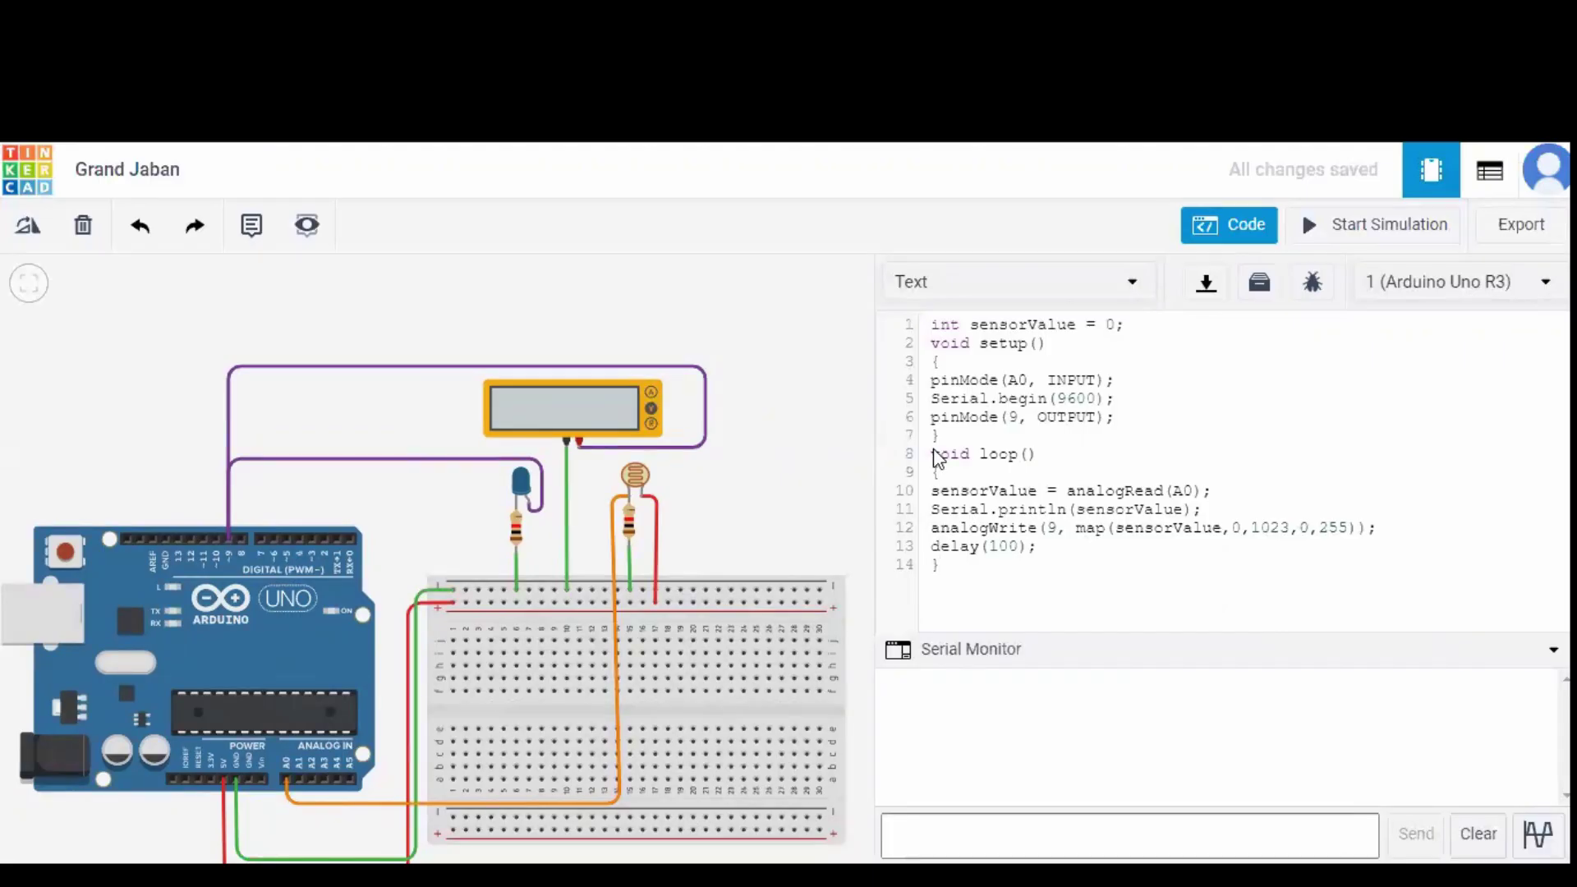
left_click(1349, 245)
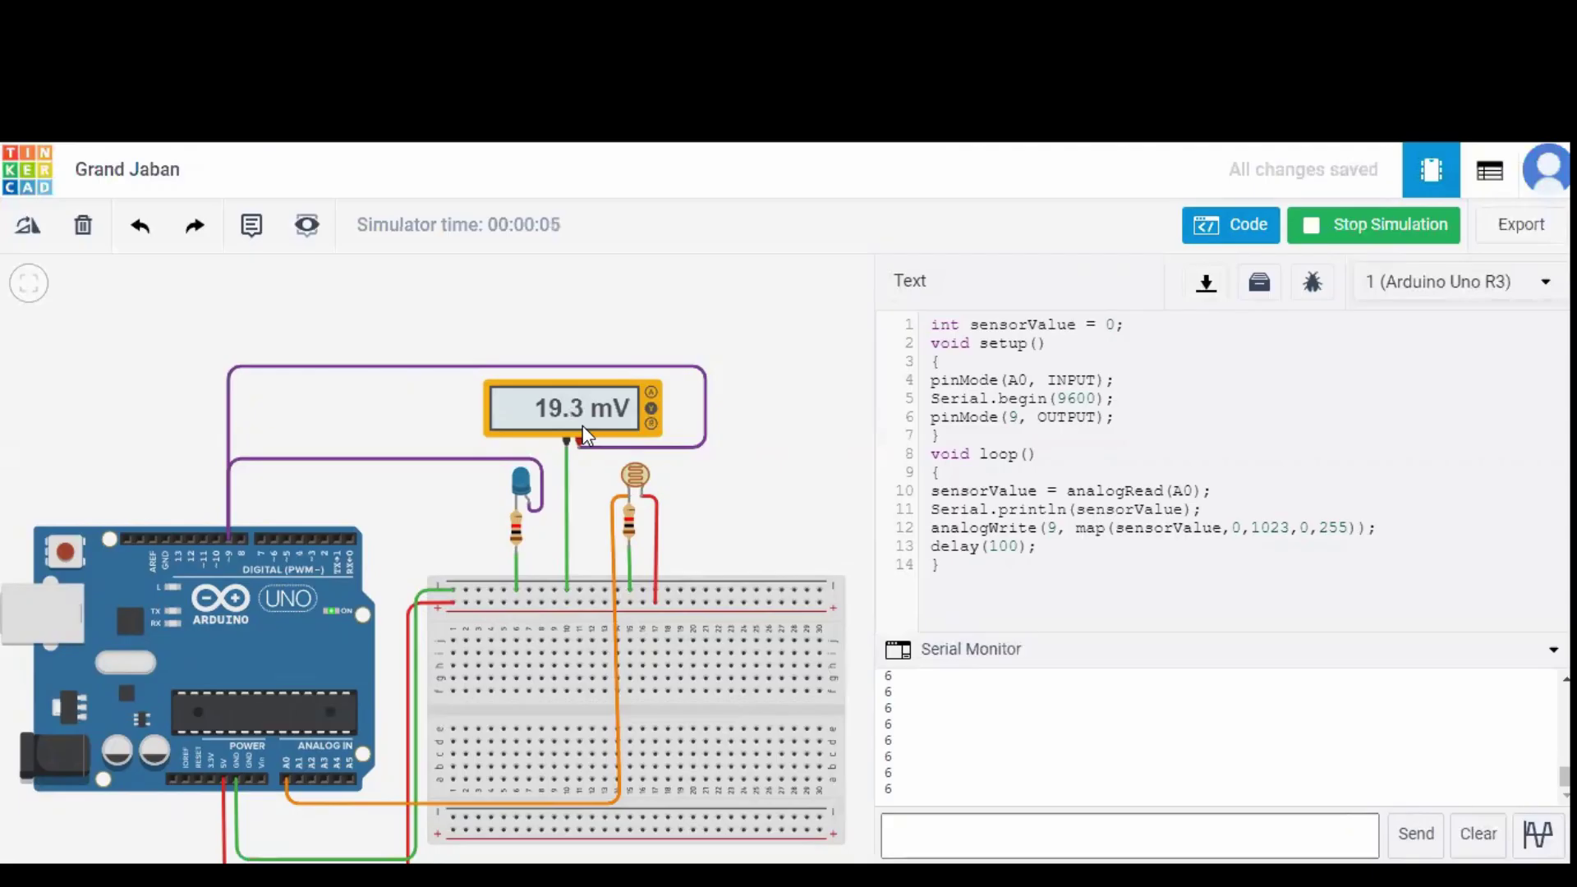
left_click(638, 478)
left_click(631, 446)
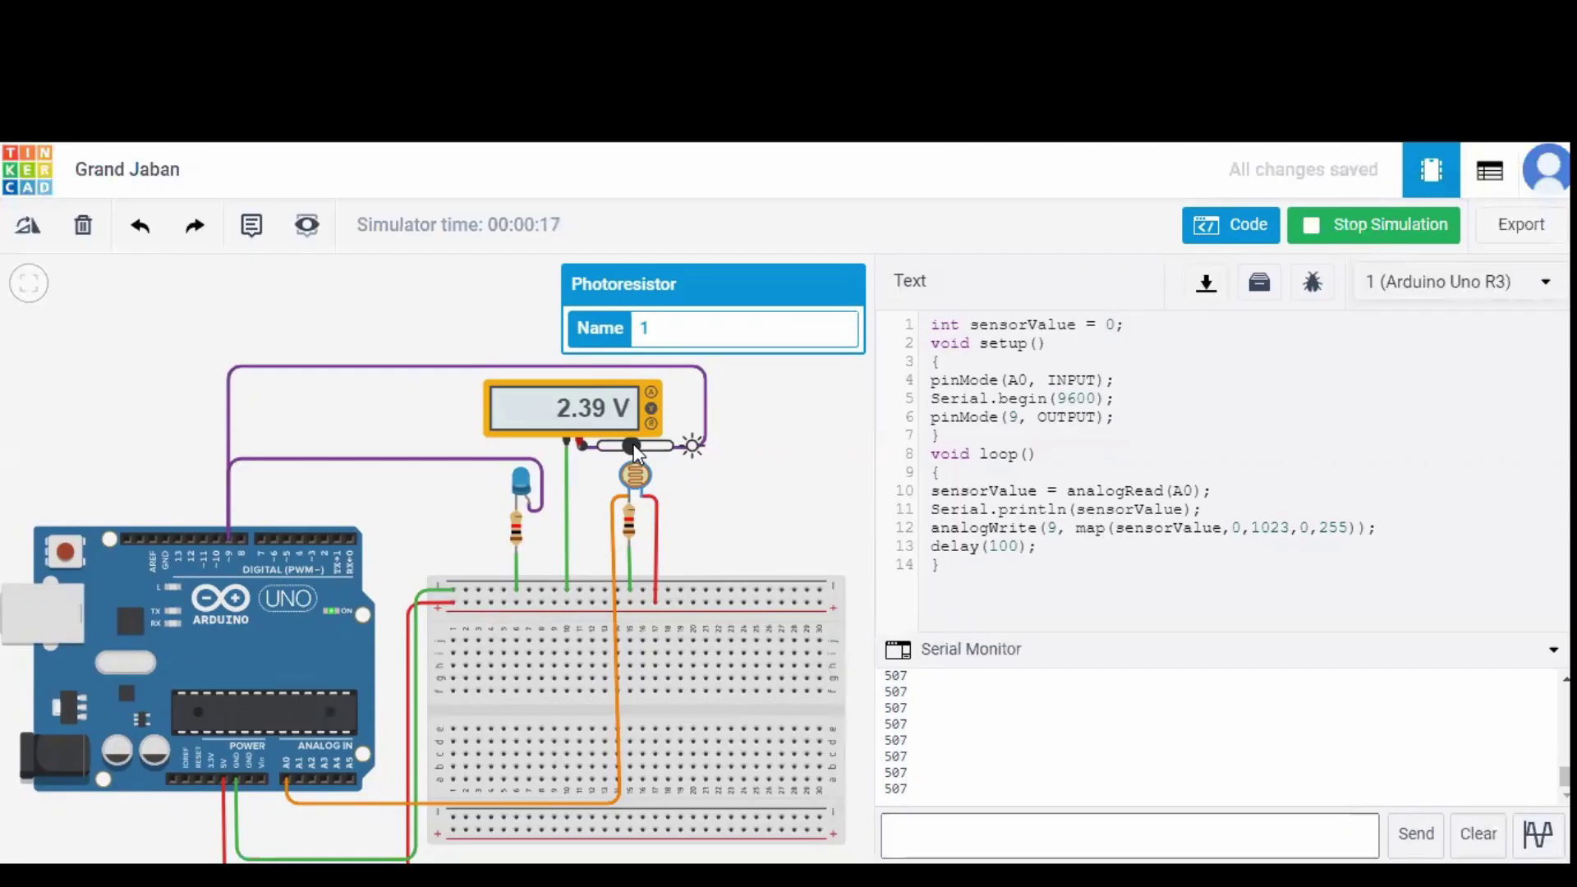
left_click_drag(633, 444, 687, 447)
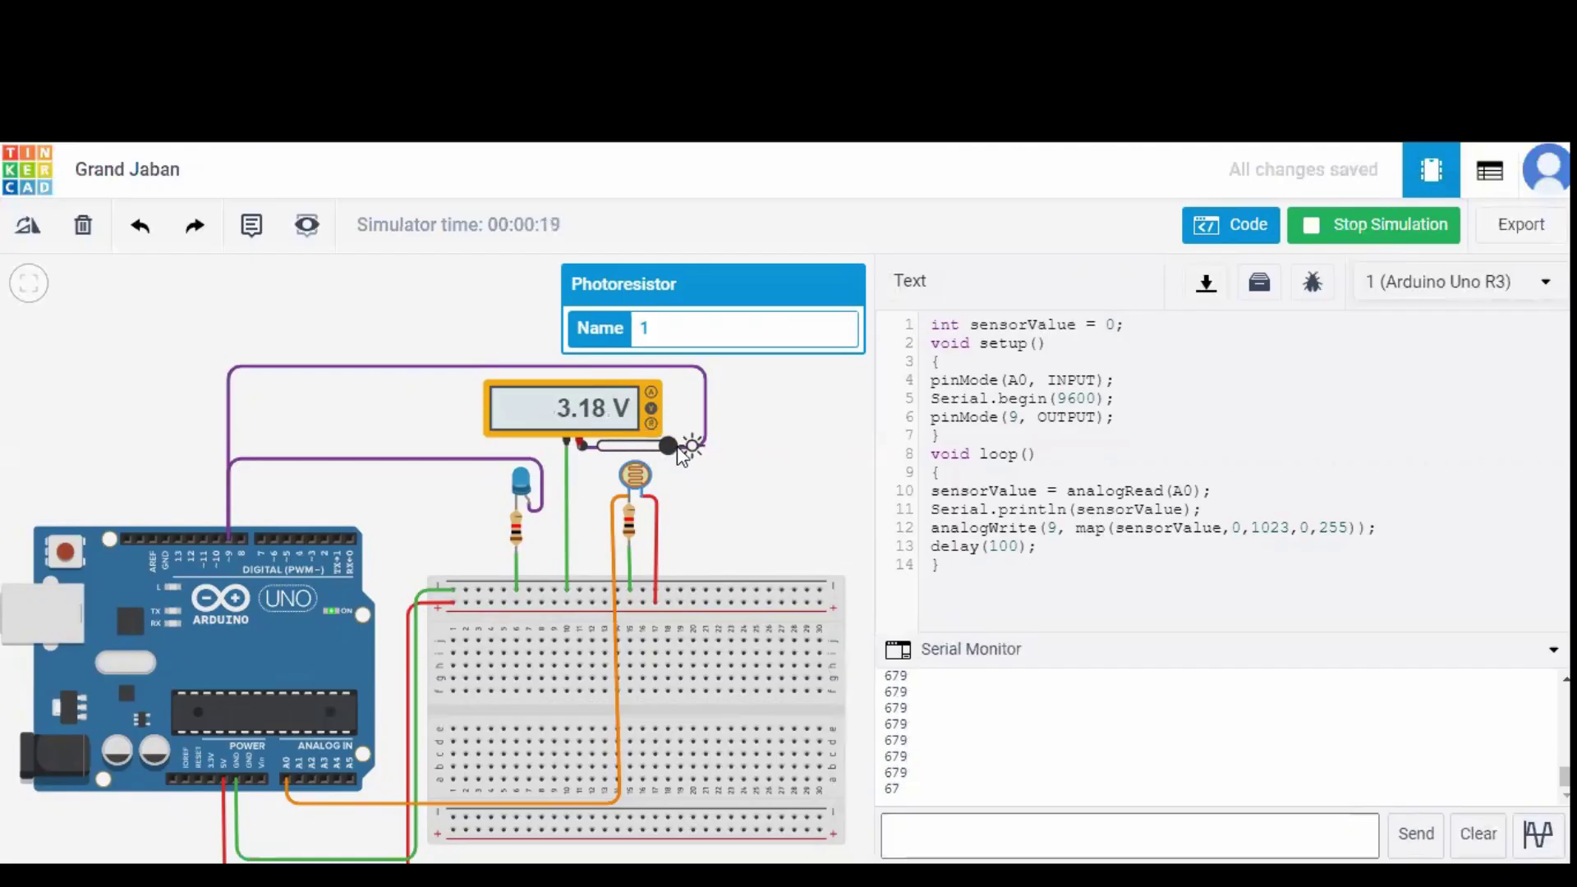